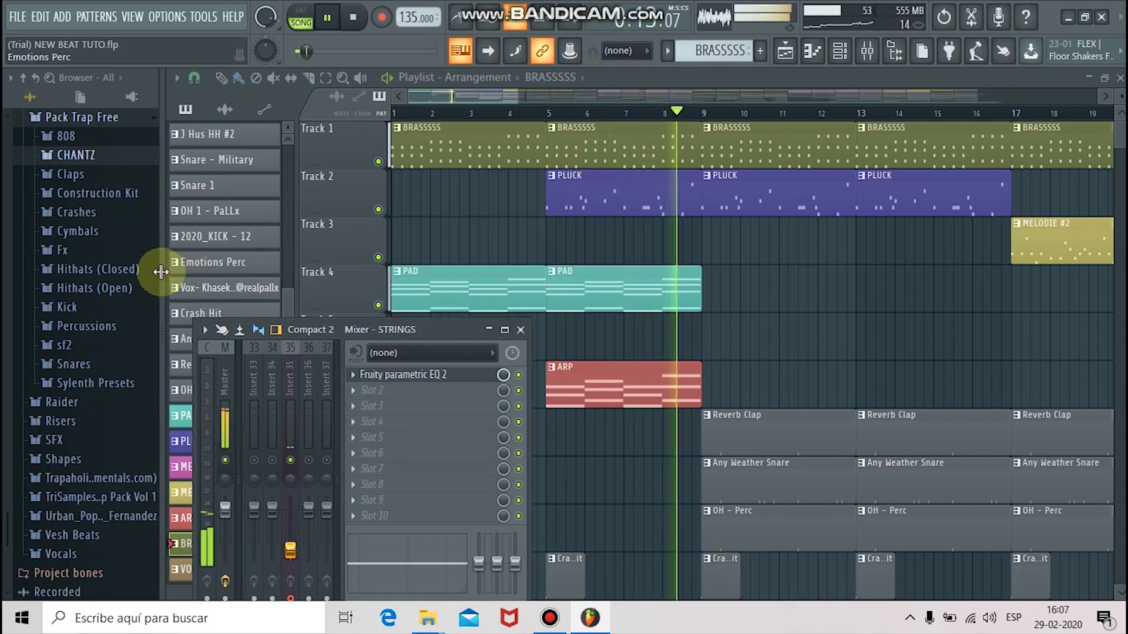
# Step: Narrow the browser pane and move the Mixer window up and to the left over the playlist
pyautogui.moveTo(159, 272); pyautogui.dragTo(91, 272)
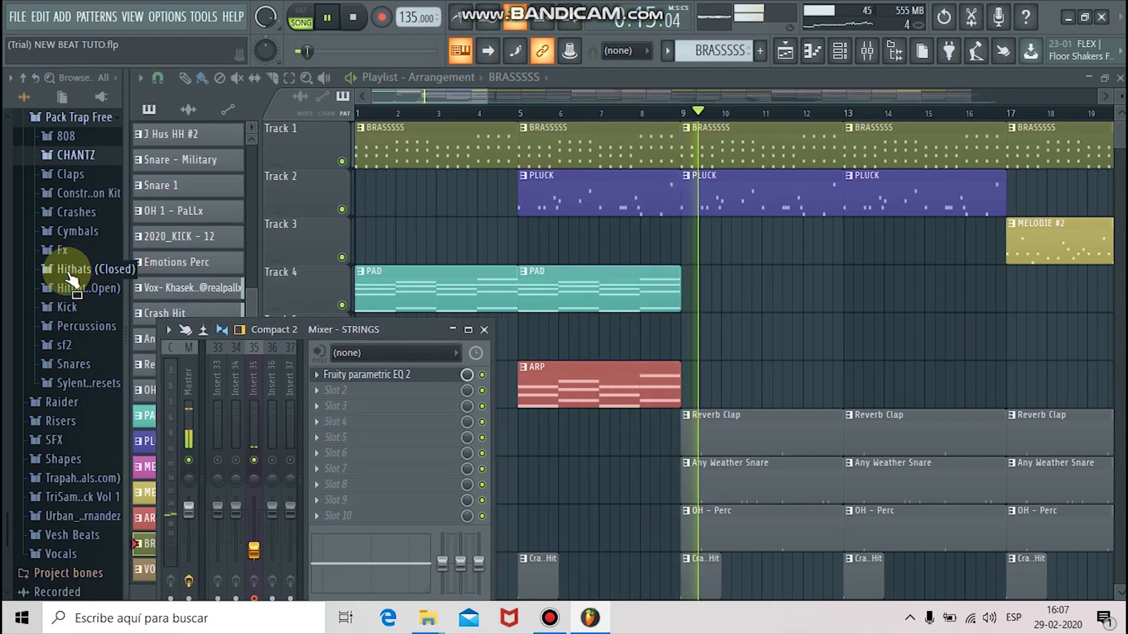
pyautogui.click(352, 329)
pyautogui.moveTo(351, 329); pyautogui.dragTo(325, 240)
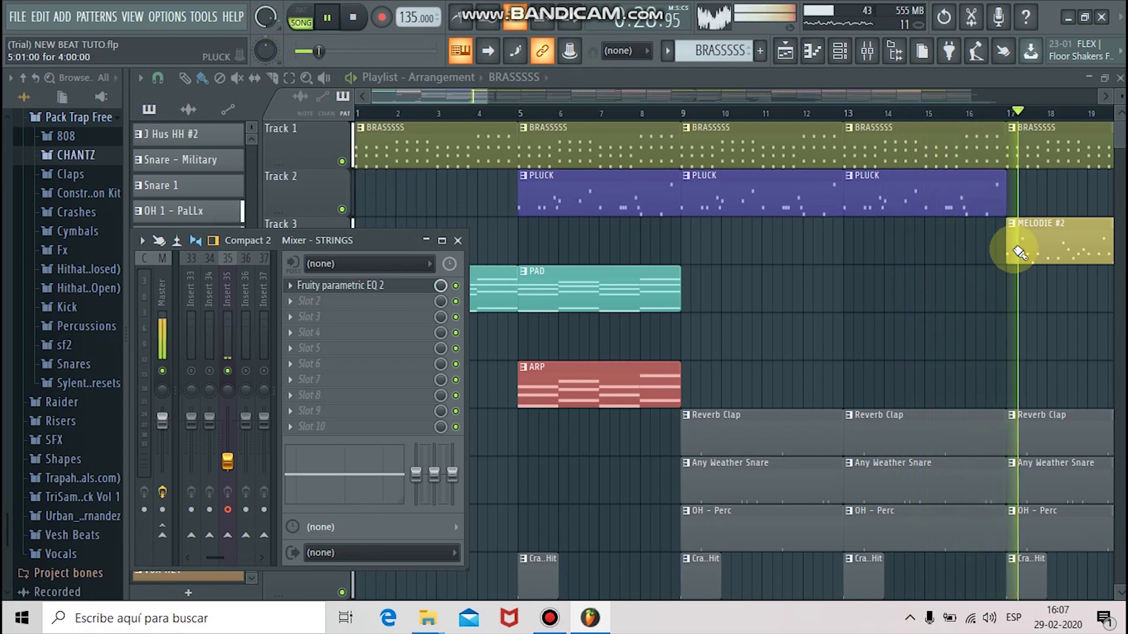
# Step: View the playlist from about bar 15 to bar 32 while the song plays, with the mixer shown
pyautogui.click(463, 99)
pyautogui.moveTo(463, 98); pyautogui.dragTo(547, 98)
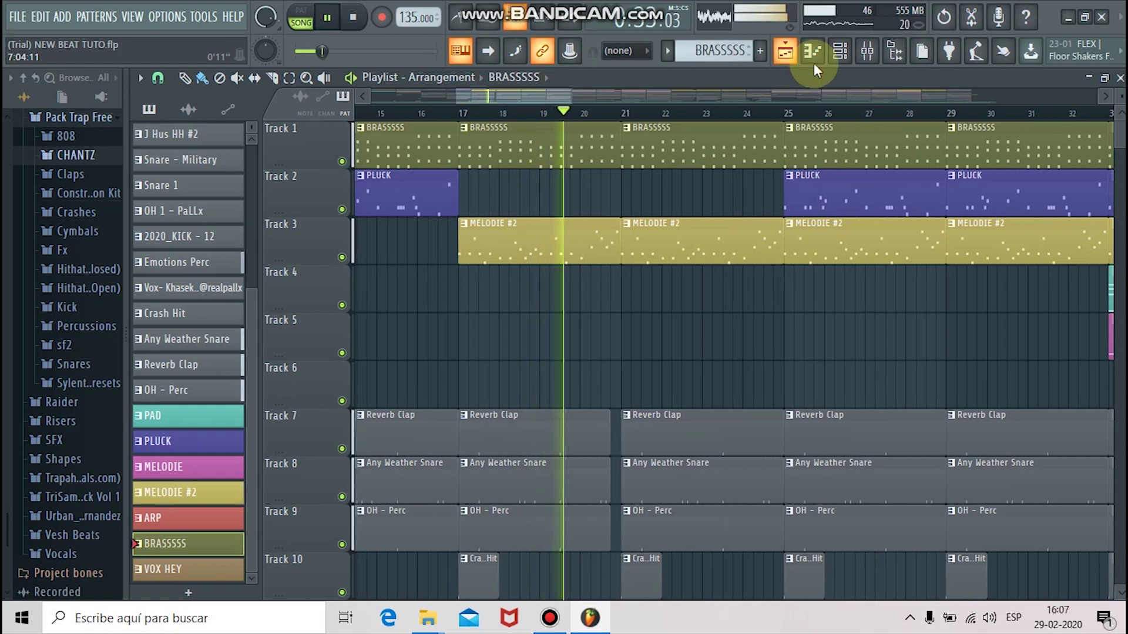
pyautogui.click(867, 51)
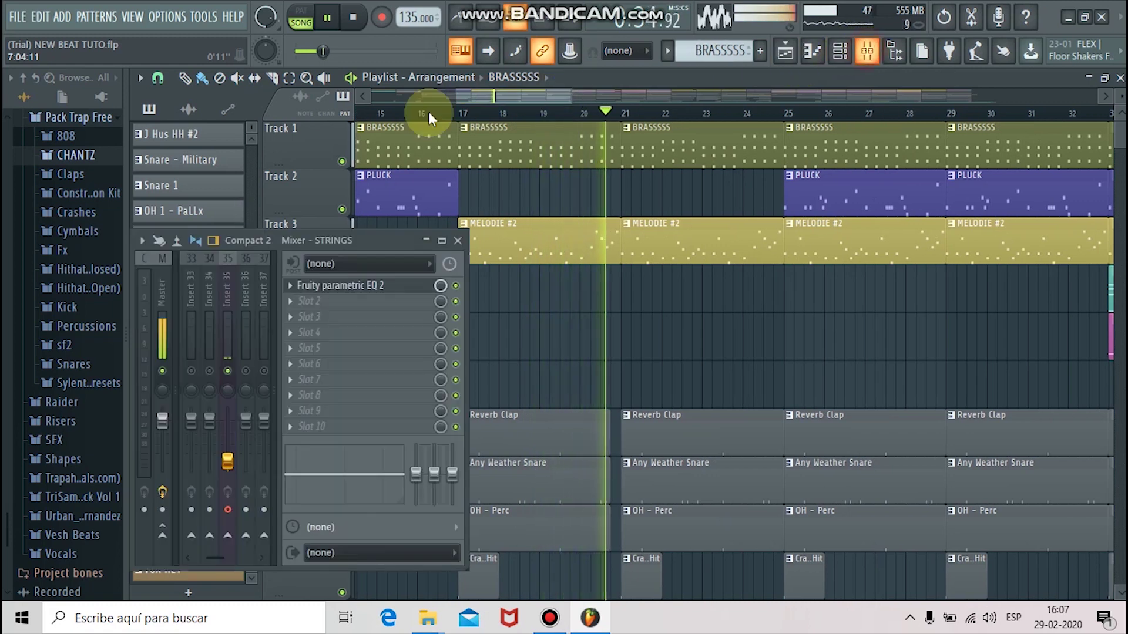
# Step: Fade the main volume down to about 45%, stop the song playback and reset the main volume
pyautogui.click(268, 17)
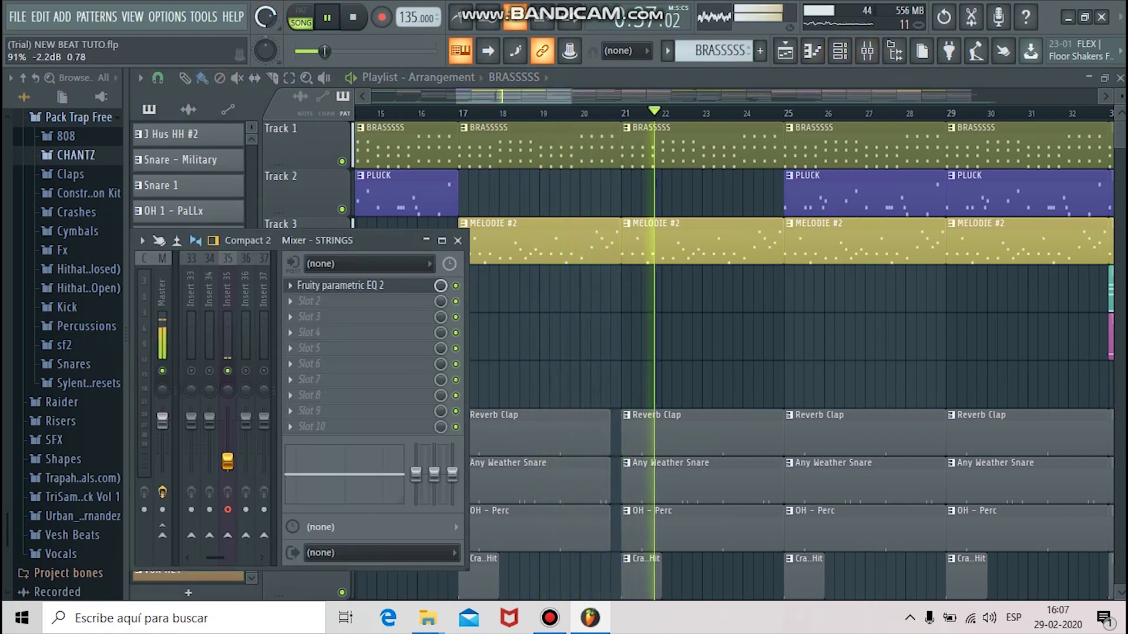
pyautogui.moveTo(272, 15); pyautogui.dragTo(273, 70)
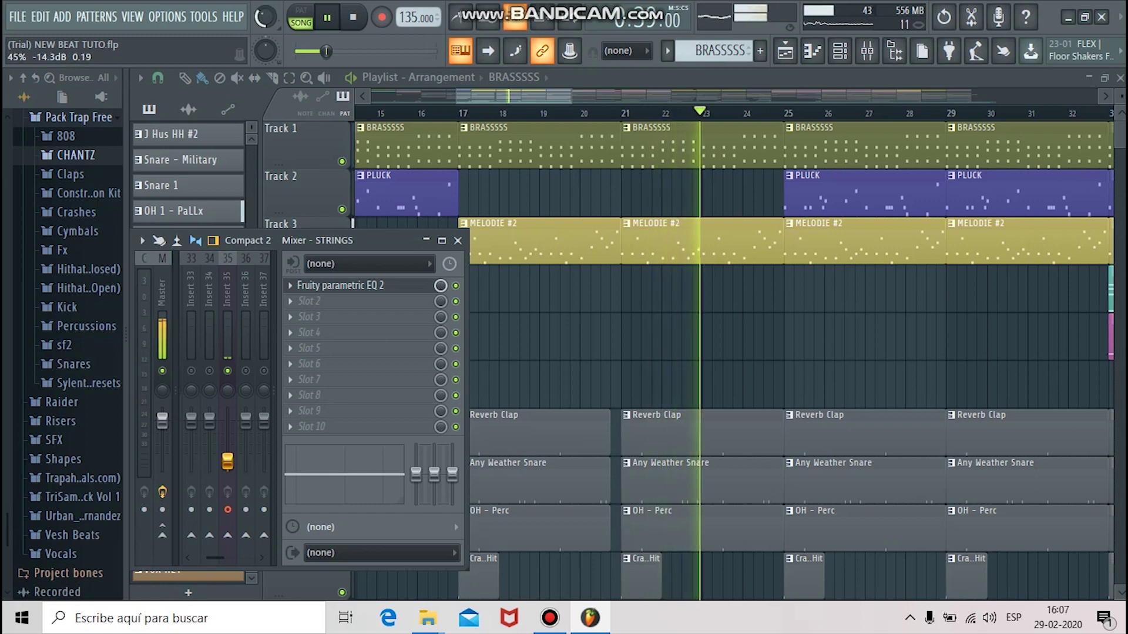
pyautogui.press('space')
pyautogui.rightClick(272, 14)
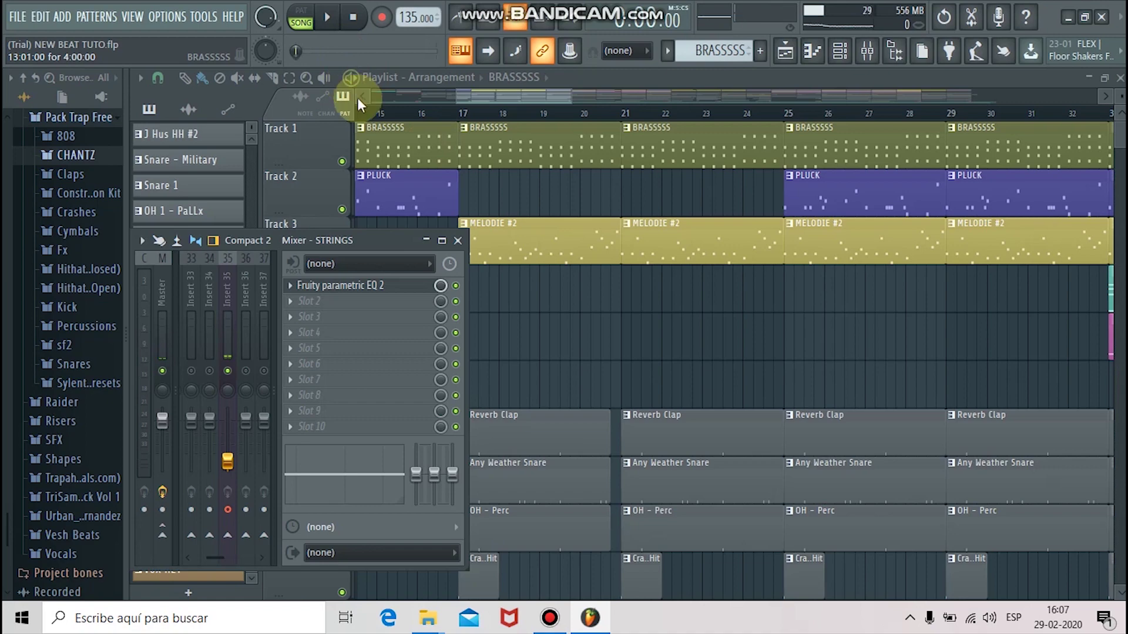
# Step: Switch to pattern mode and audition the BRASSSSS pattern from Track 1 in the piano roll with the mixer shown
pyautogui.press('l')
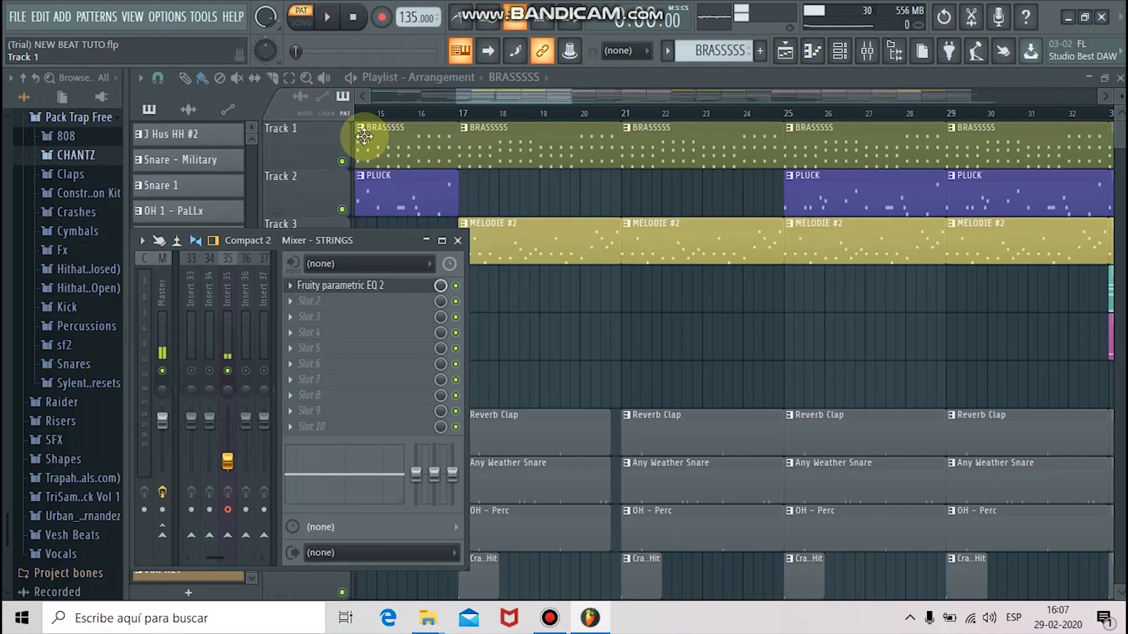
pyautogui.doubleClick(396, 148)
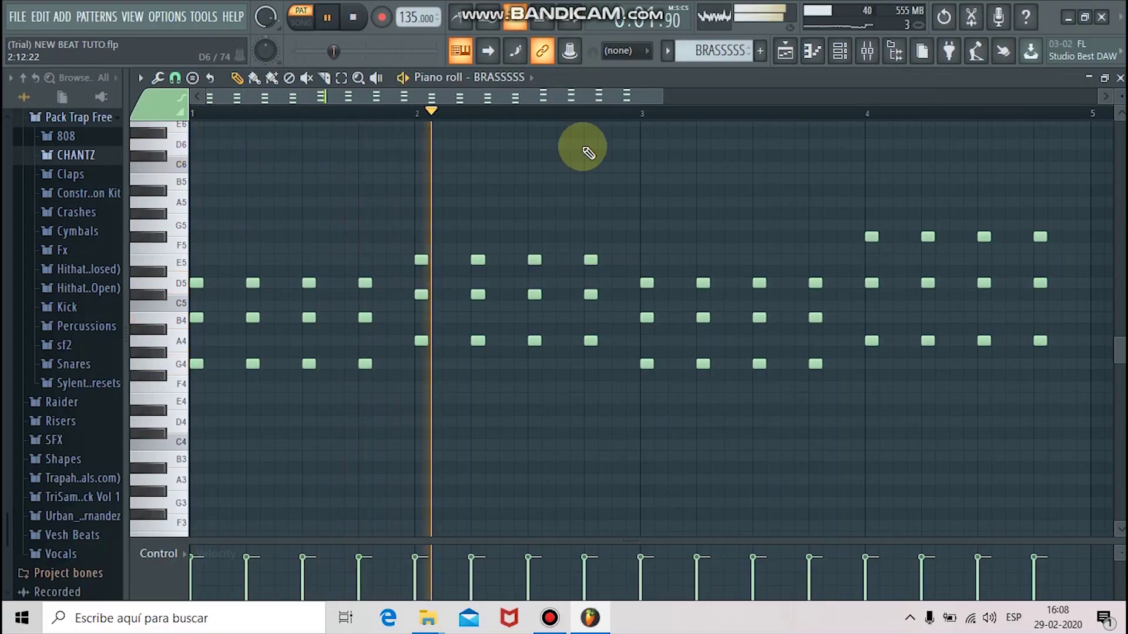
pyautogui.click(867, 54)
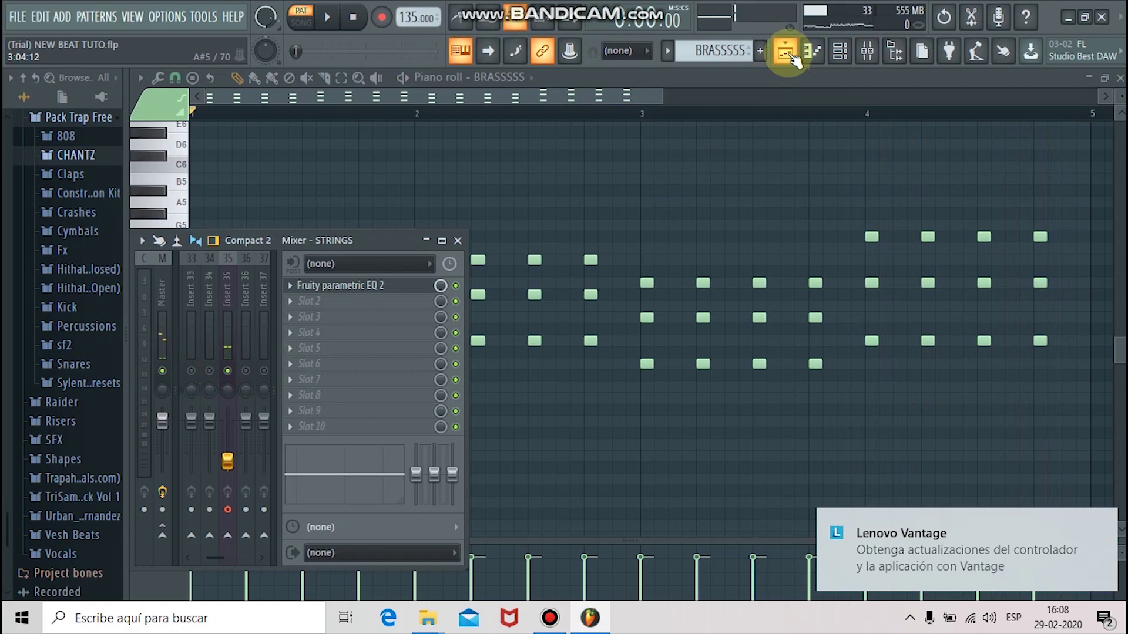
# Step: Audition the PLUCK and MELODIE #2 patterns one after the other in the piano roll, checking the mixer levels
pyautogui.click(787, 53)
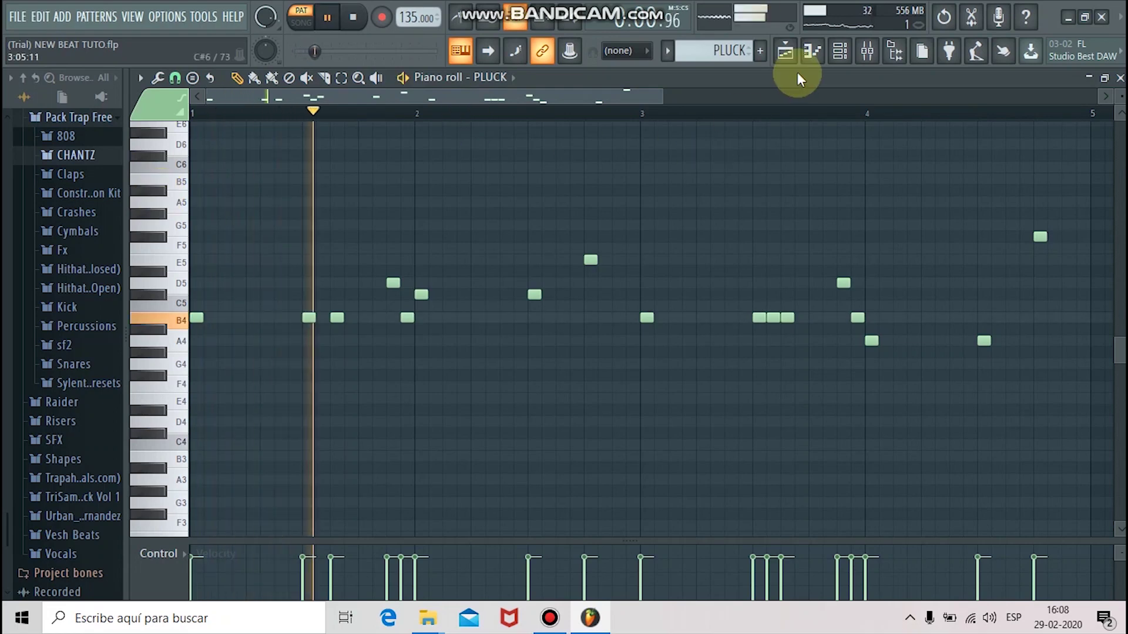
pyautogui.click(866, 52)
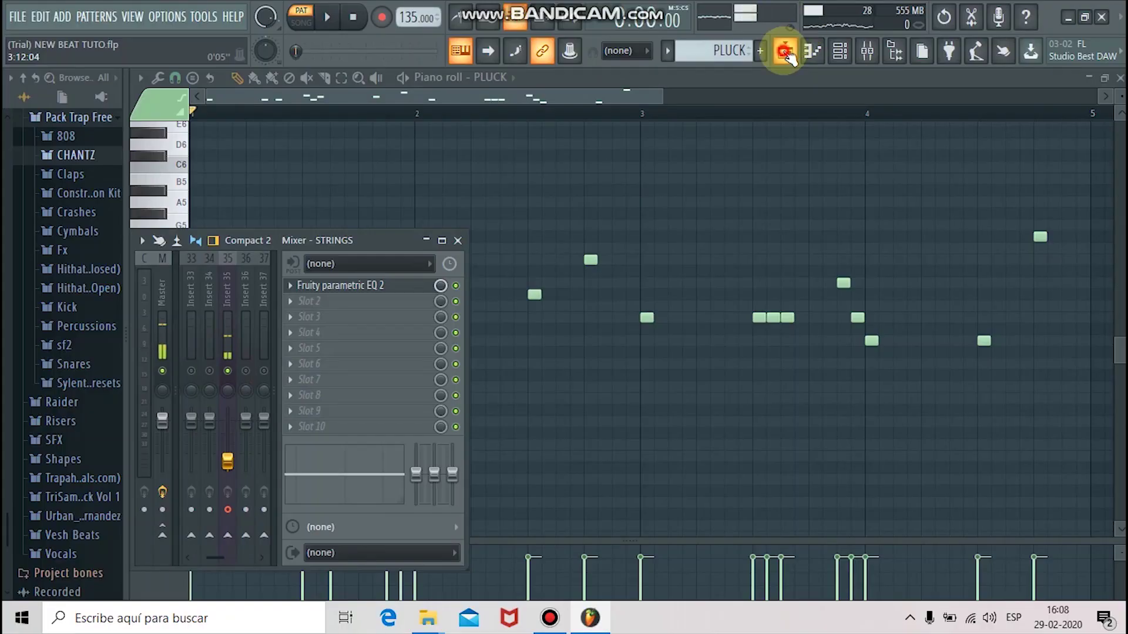
pyautogui.click(786, 52)
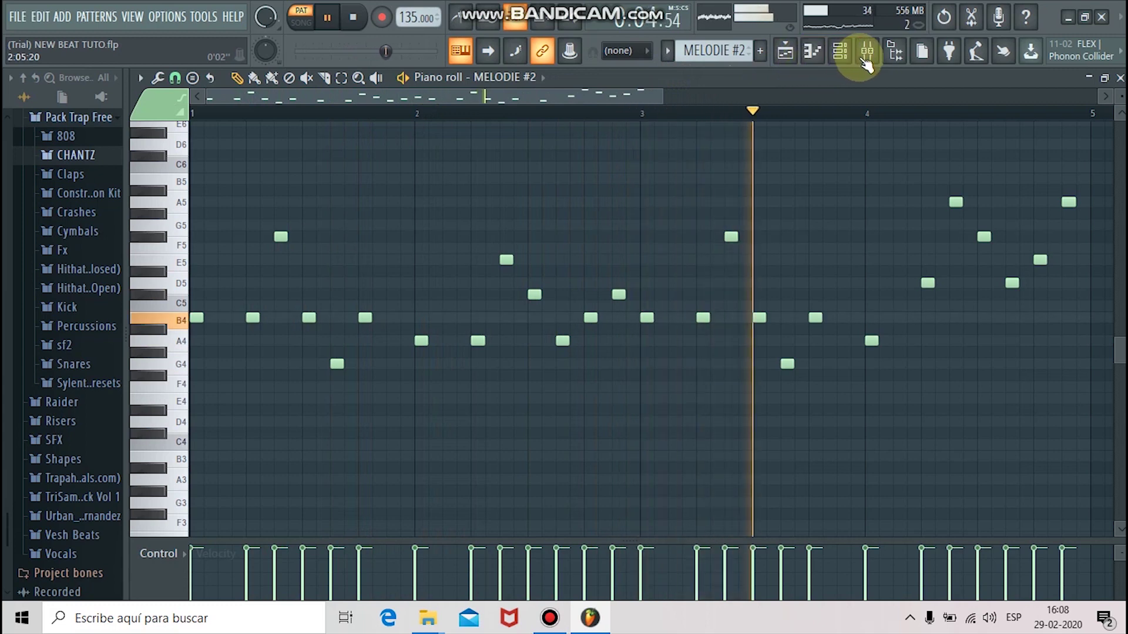
pyautogui.click(866, 55)
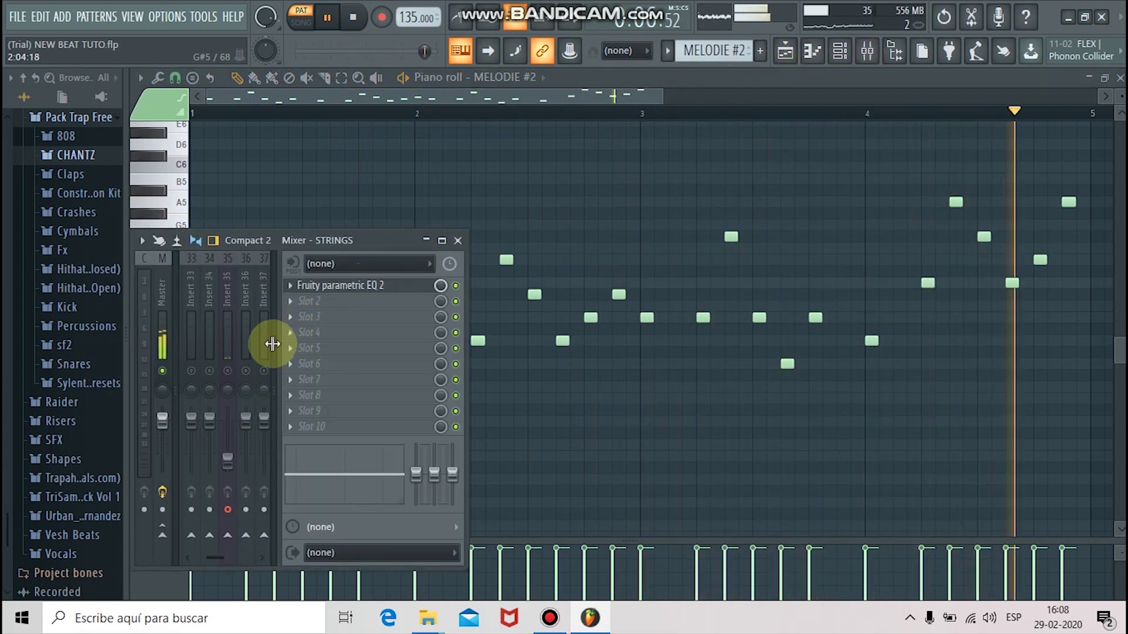
pyautogui.press('space')
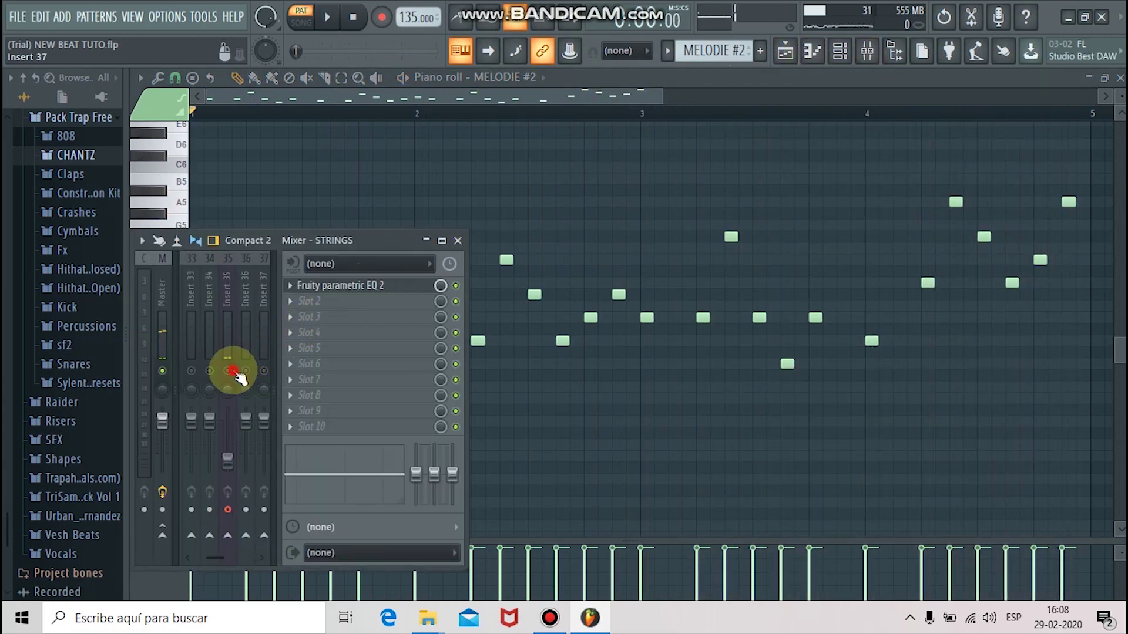
# Step: Audition the PAD and ARP patterns one after the other in the piano roll and stop playback
pyautogui.click(786, 53)
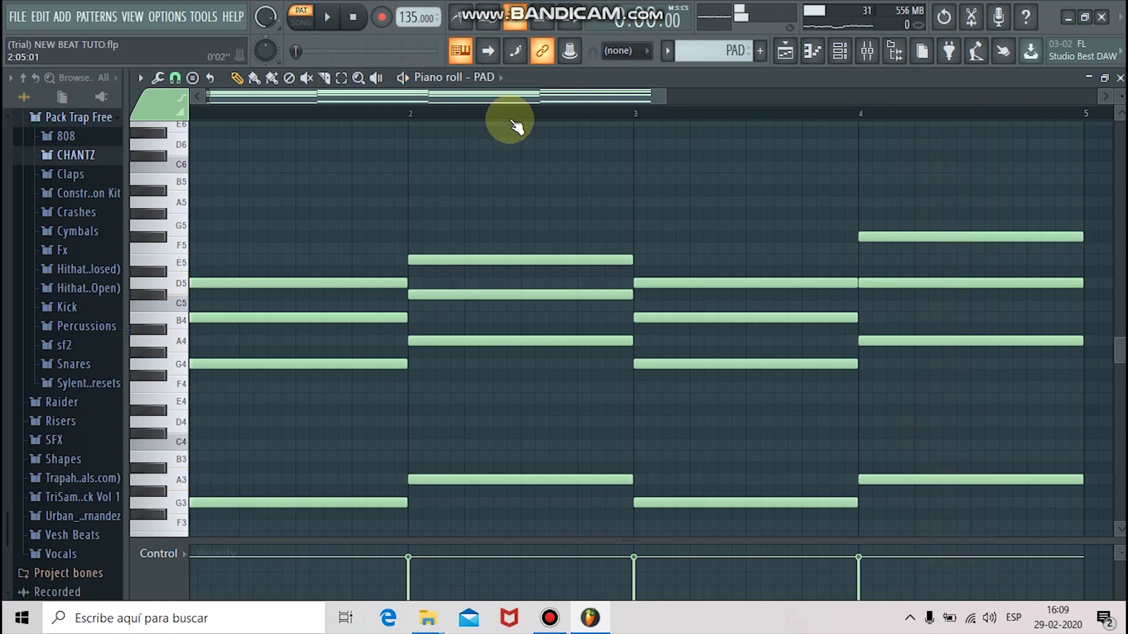
pyautogui.press('space')
pyautogui.click(833, 43)
pyautogui.click(784, 54)
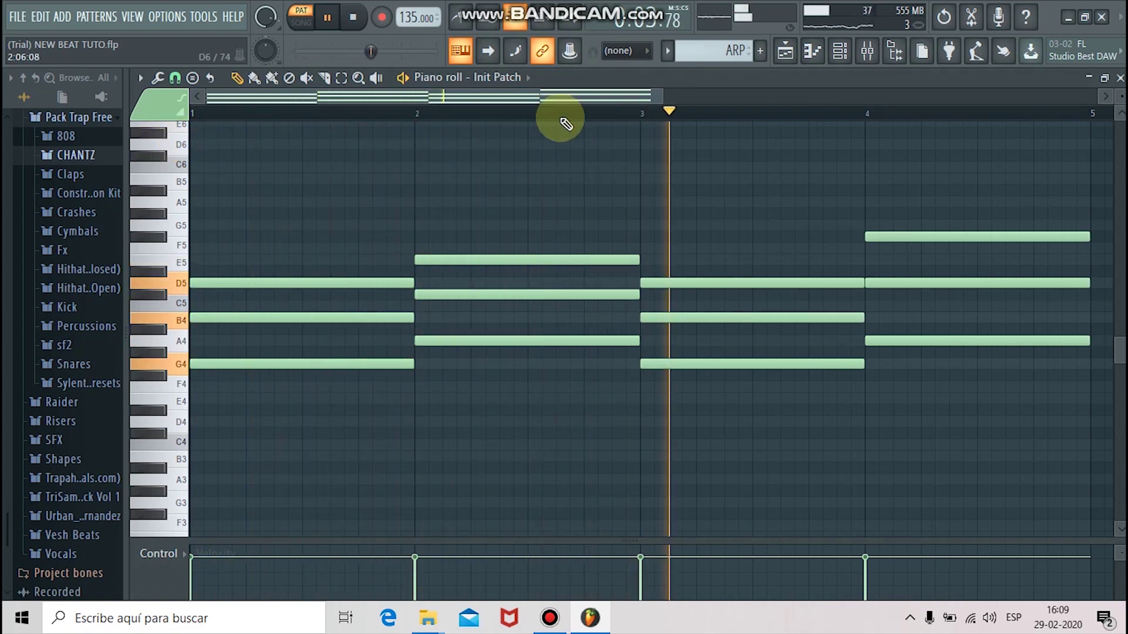
pyautogui.press('space')
pyautogui.press('F9')
# Step: Open the MELODIE pattern from Track 5 near bar 37 in the piano roll and audition it
pyautogui.click(786, 63)
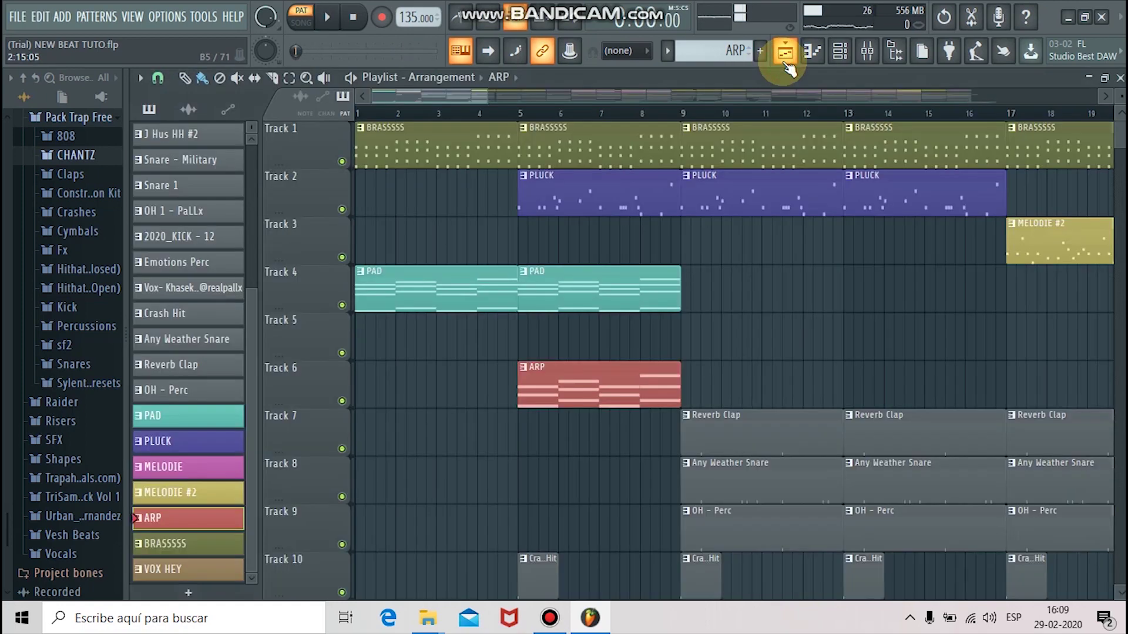
pyautogui.moveTo(509, 101); pyautogui.dragTo(629, 94)
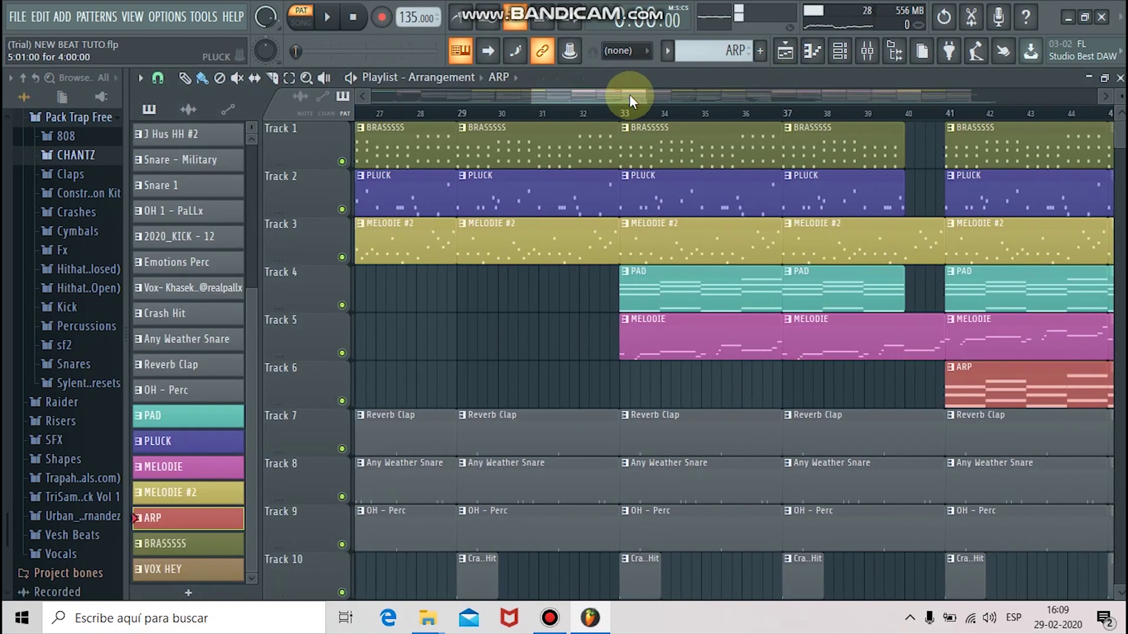
pyautogui.doubleClick(795, 315)
pyautogui.press('space')
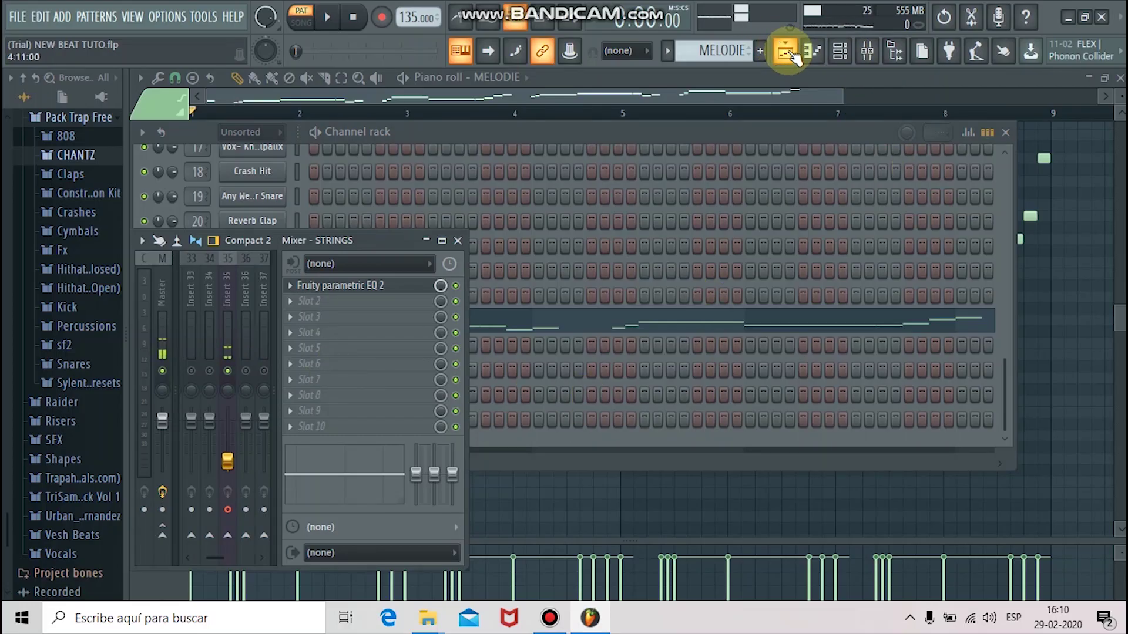
# Step: Return to the playlist, solo Track 7 (Reverb Clap) and unmute Tracks 8, 9 and 10
pyautogui.click(787, 52)
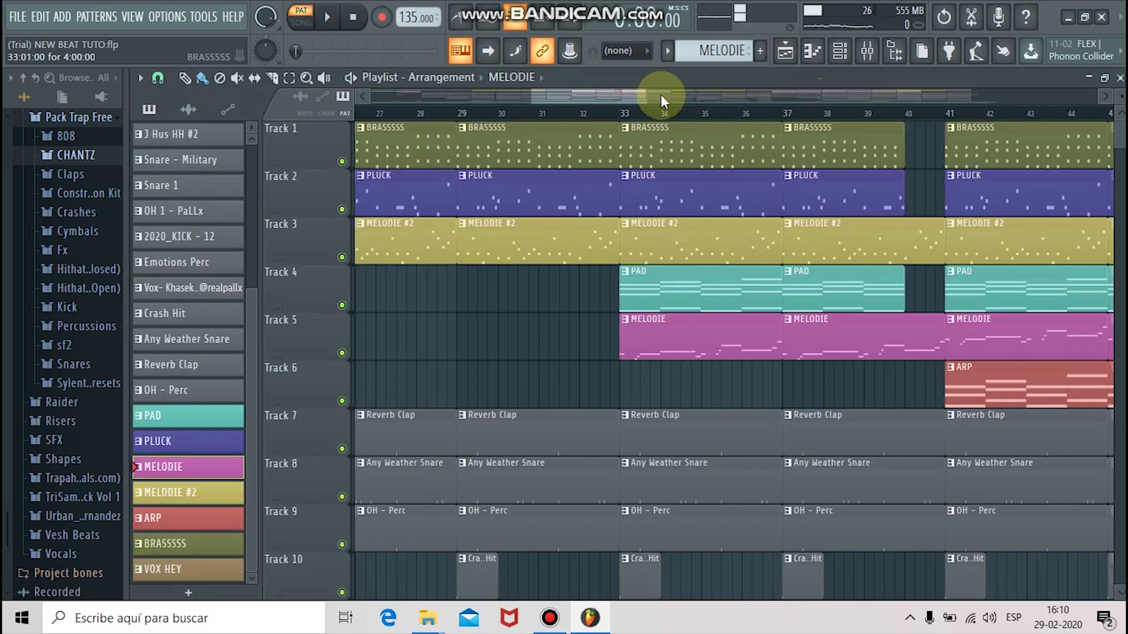
pyautogui.moveTo(647, 95); pyautogui.dragTo(723, 94)
pyautogui.rightClick(342, 449)
pyautogui.click(342, 497)
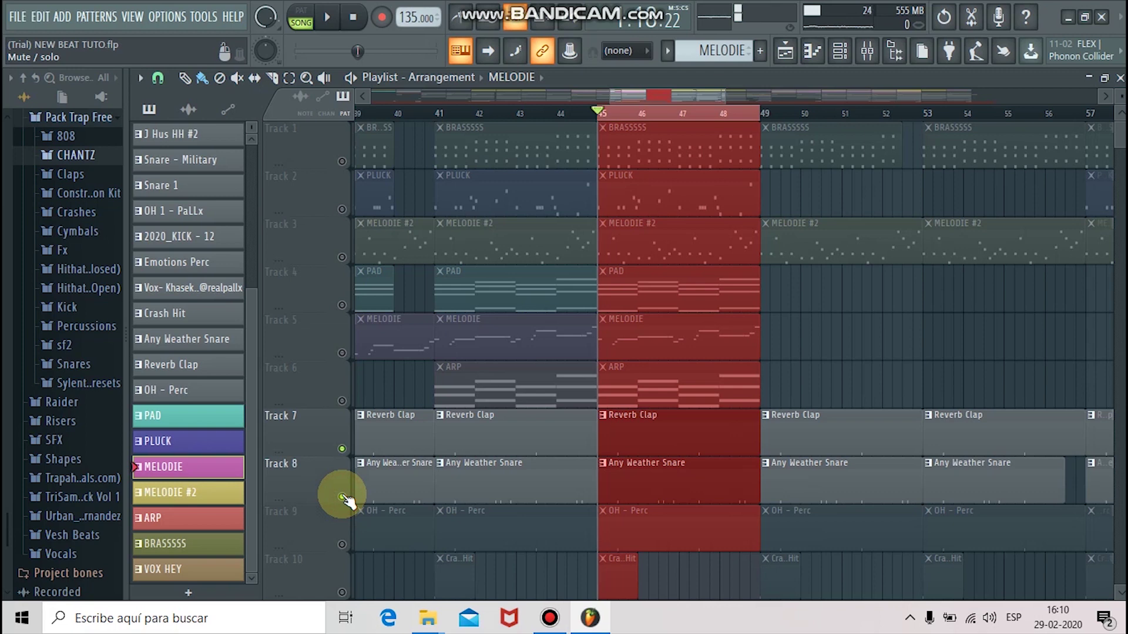
pyautogui.click(342, 544)
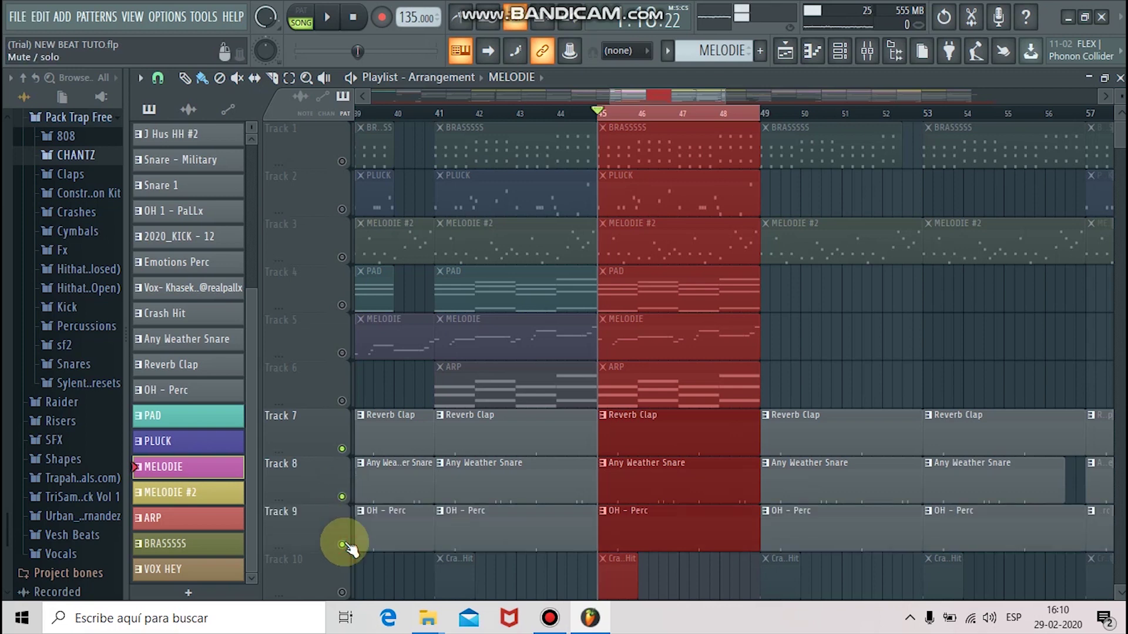
pyautogui.scroll(-7, 341, 239)
pyautogui.click(342, 237)
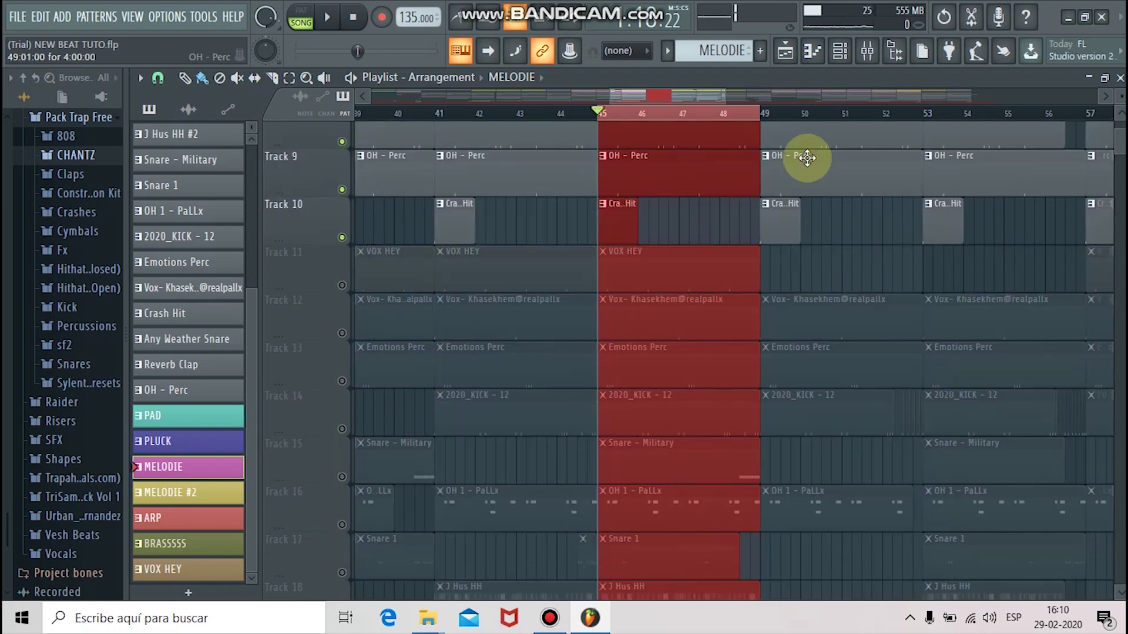
# Step: Play the selected bars 45 to 48 with the mixer shown to hear the clap, snare, percussion and crash, then hide the mixer
pyautogui.scroll(7, 510, 271)
pyautogui.press('F9')
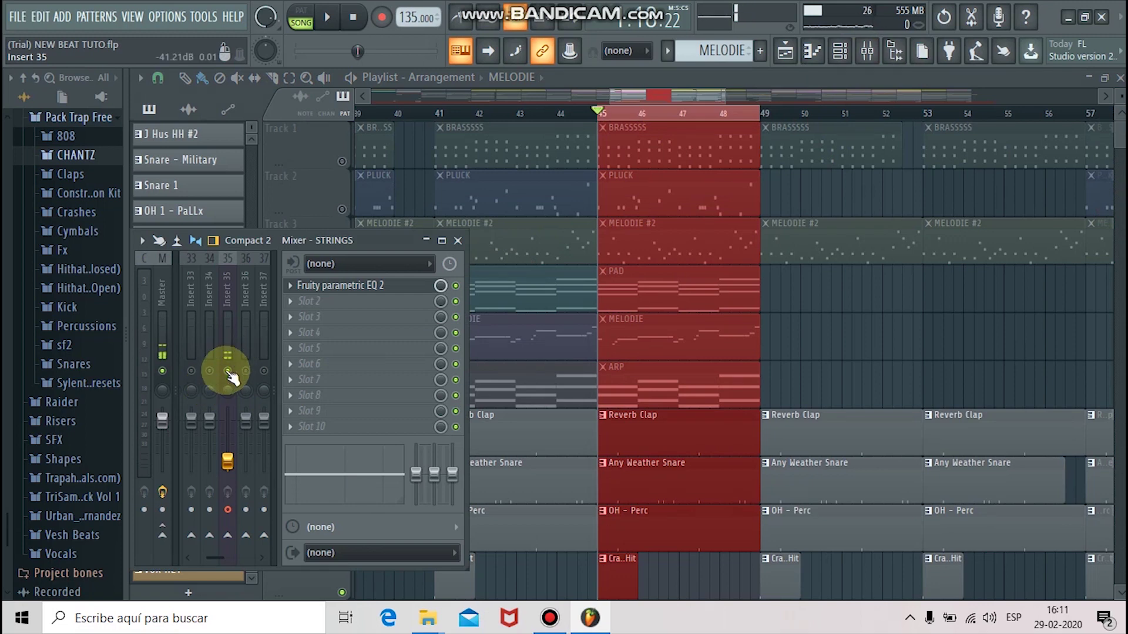
pyautogui.press('space')
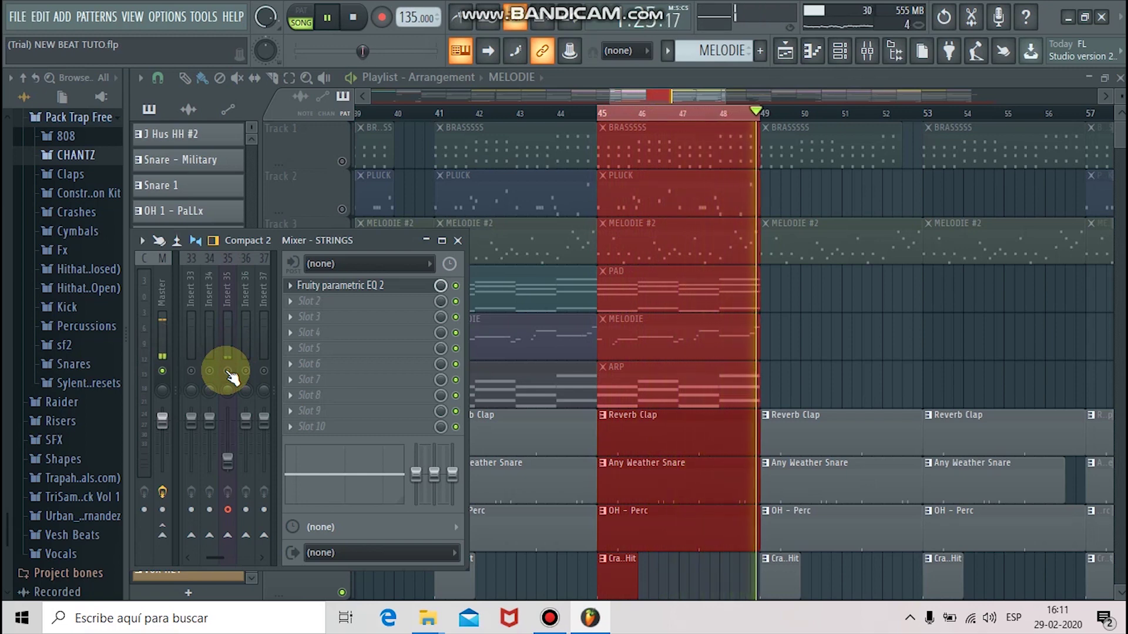
pyautogui.scroll(-2, 1062, 306)
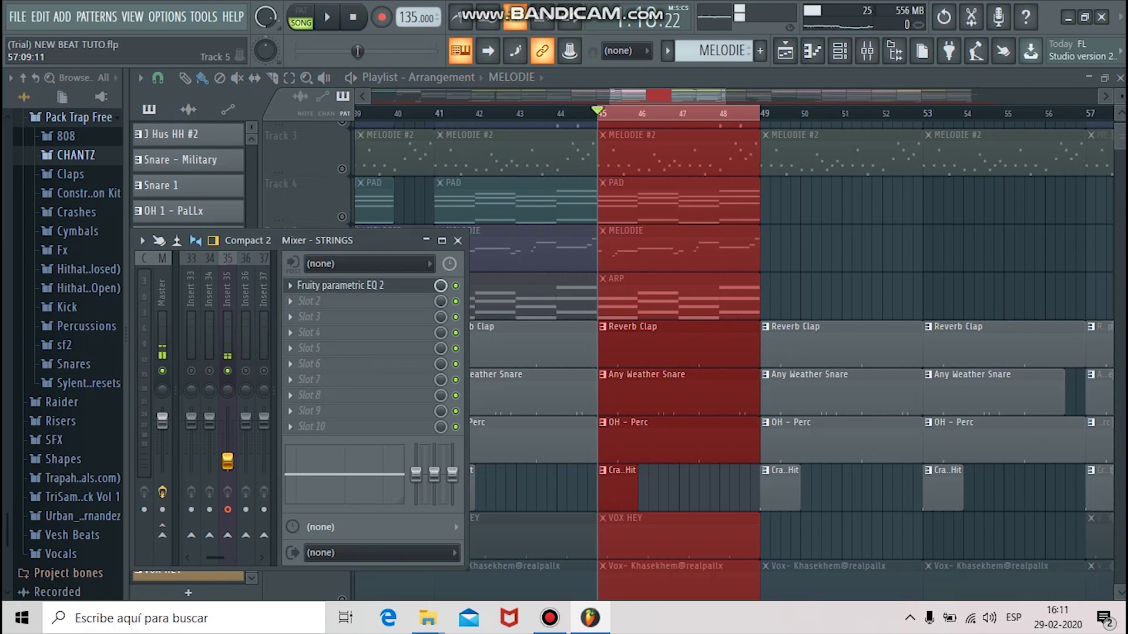
pyautogui.press('F9')
# Step: Unmute Tracks 11, 12, 13, 15, 16, 17 and 18, leaving the 2020_KICK - 12 track muted
pyautogui.click(342, 553)
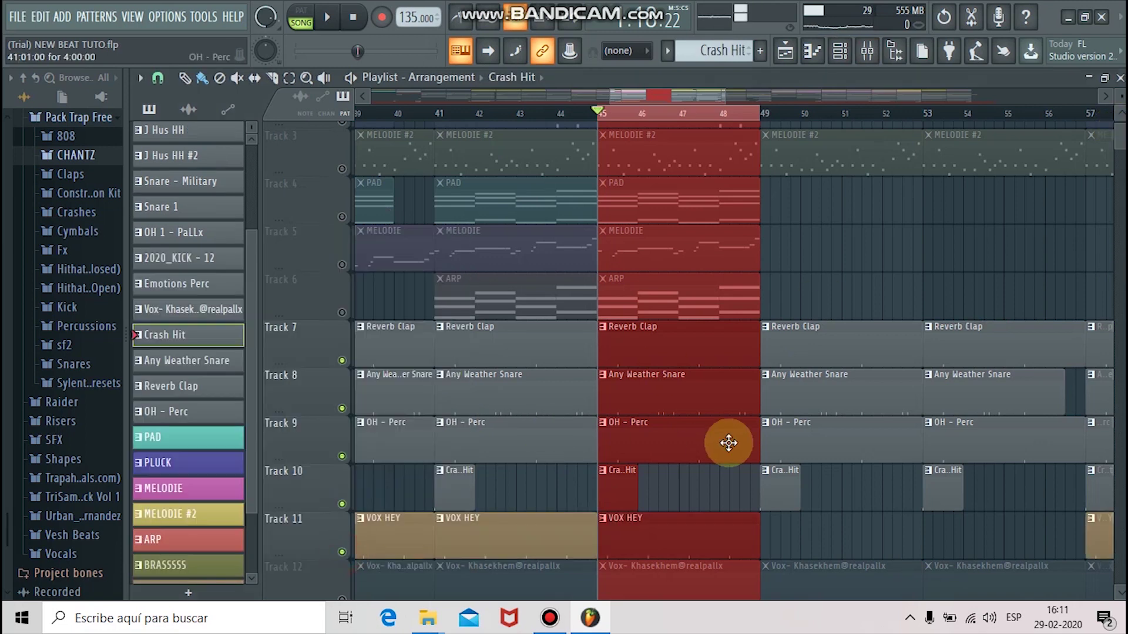
pyautogui.scroll(-8, 349, 212)
pyautogui.click(342, 201)
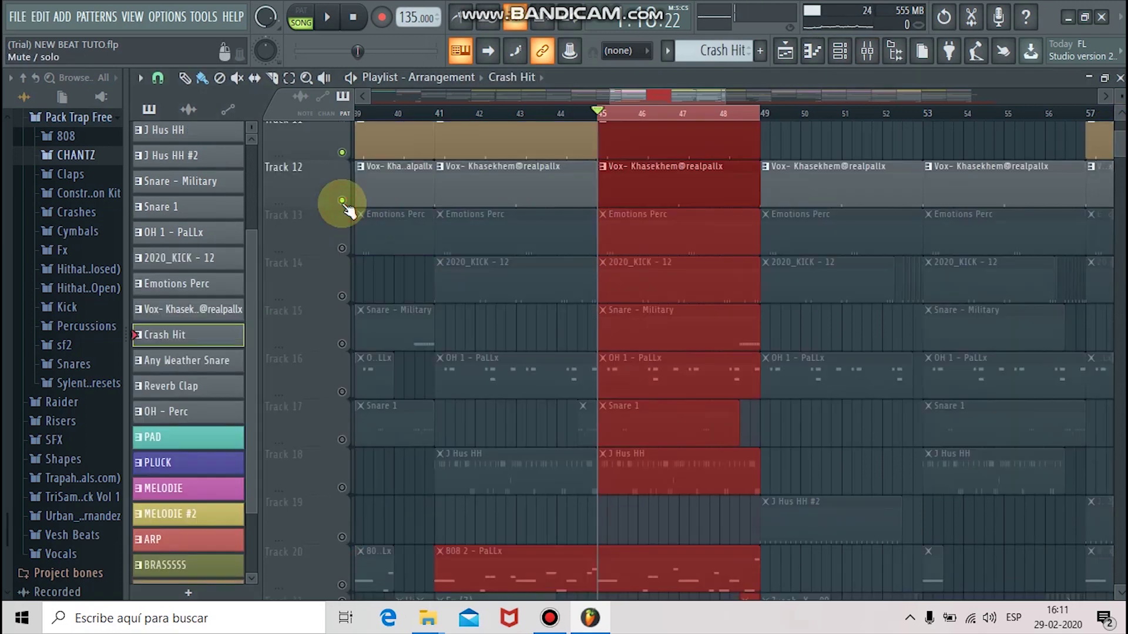
pyautogui.click(342, 248)
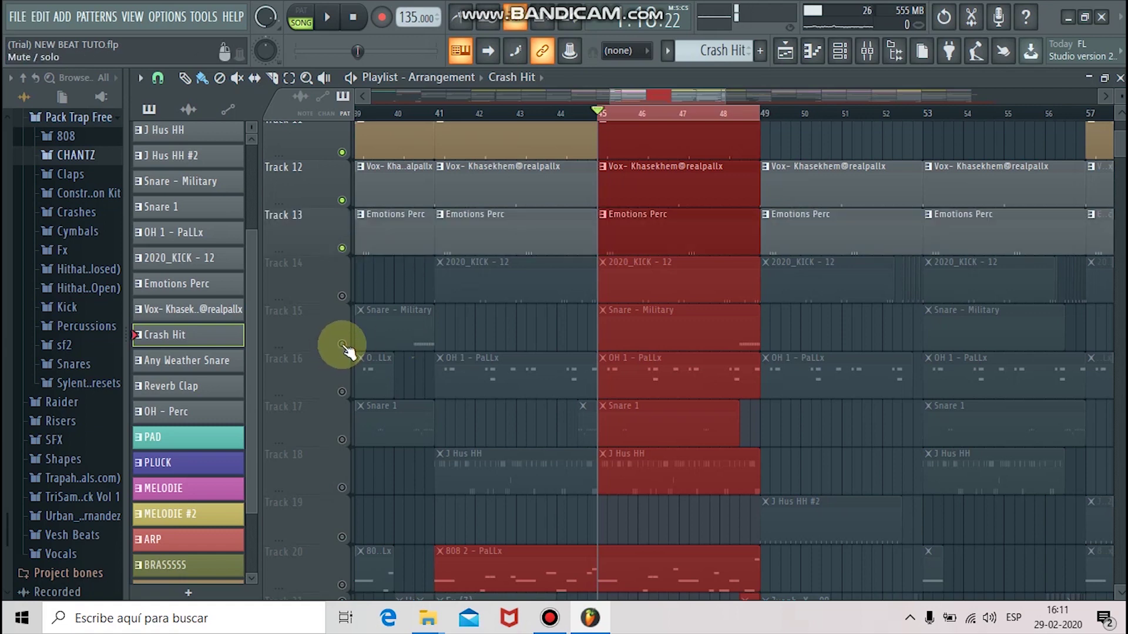
pyautogui.click(341, 345)
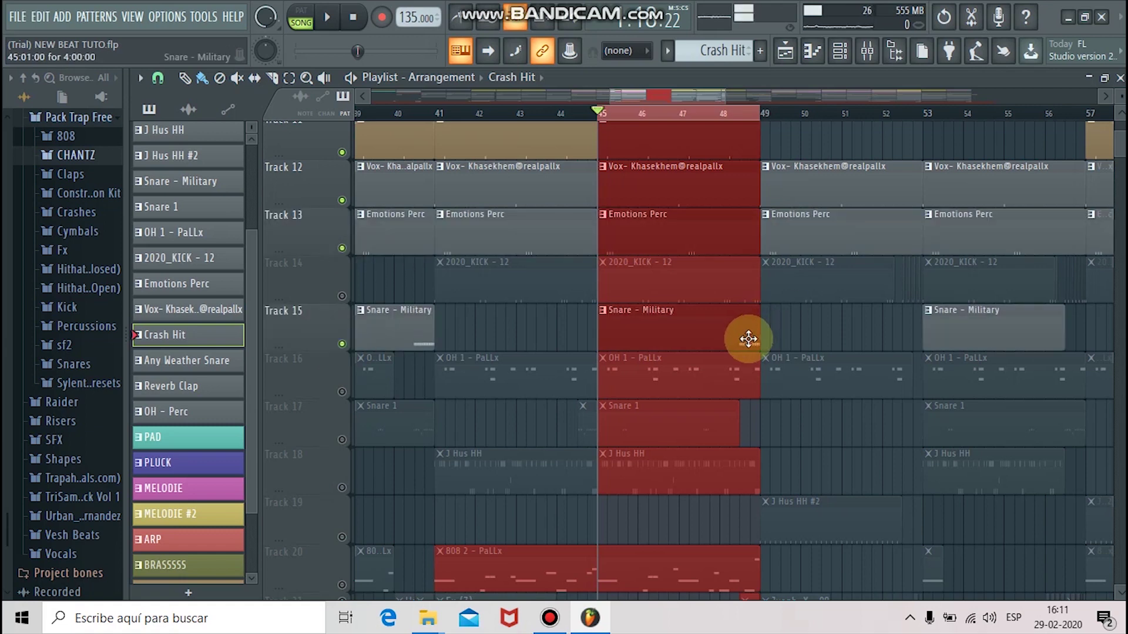
pyautogui.click(342, 392)
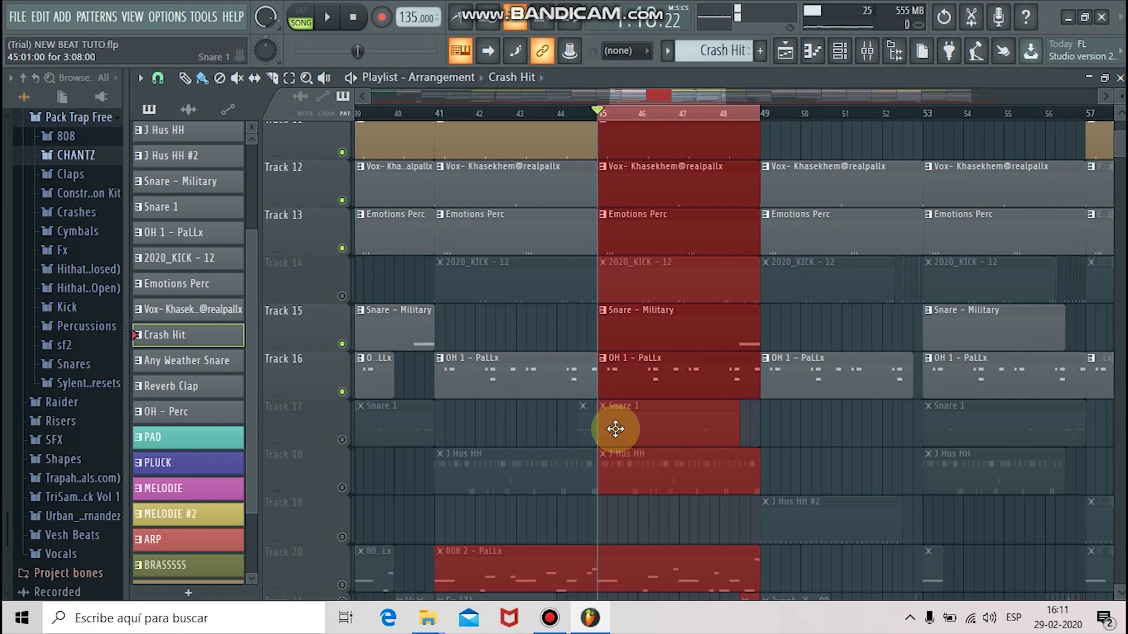
pyautogui.click(342, 440)
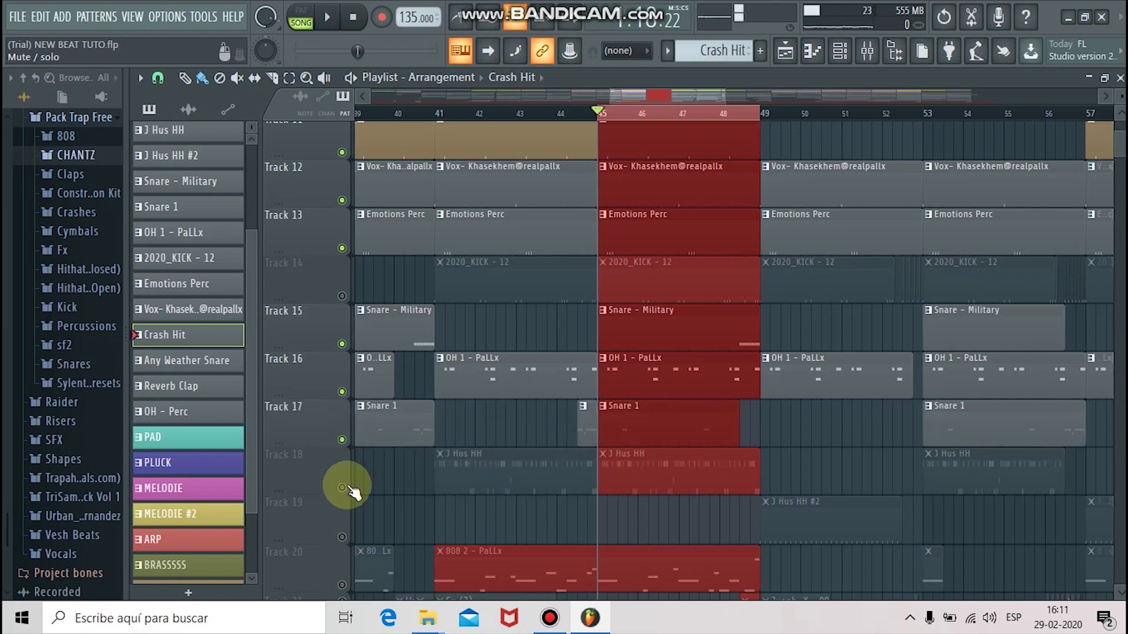
pyautogui.click(342, 488)
# Step: Show the mixer and play the selected bars with all the unmuted percussion tracks, then stop playback
pyautogui.click(869, 53)
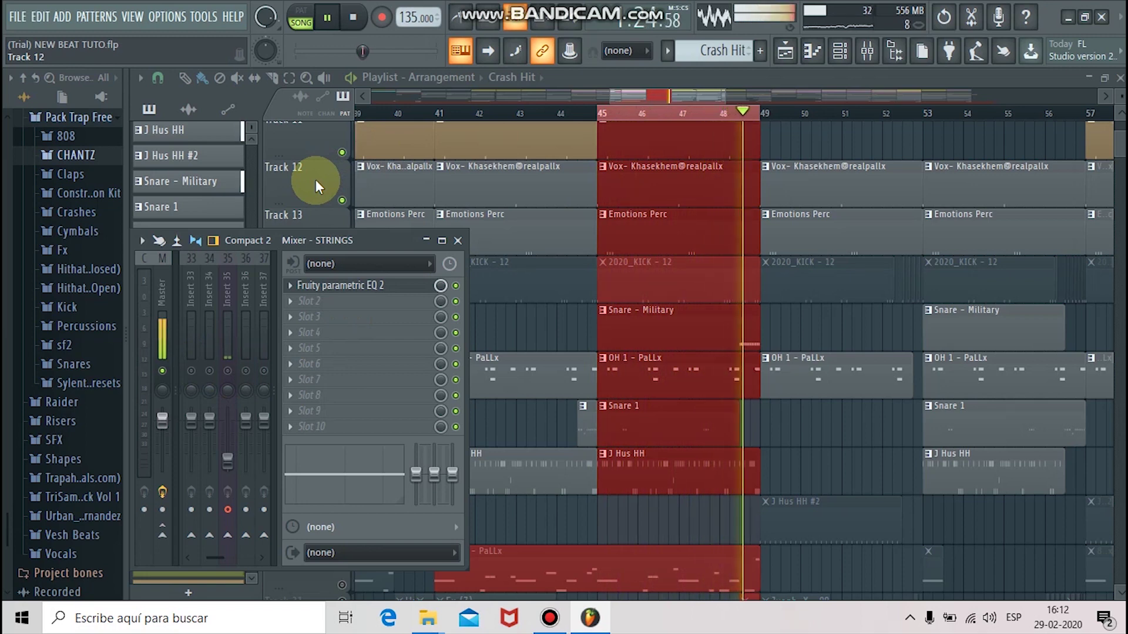
pyautogui.press('space')
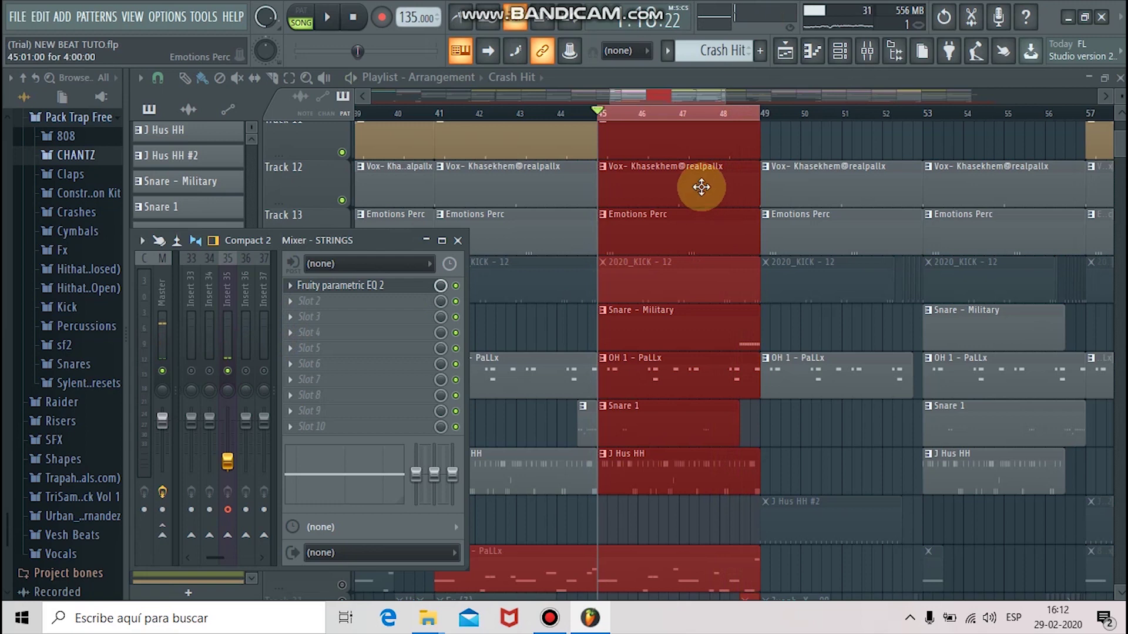
# Step: Hide the mixer and unmute Track 14 (2020_KICK - 12), Track 20 (808 2 - PaLLx), Track 21 and Track 22
pyautogui.press('F9')
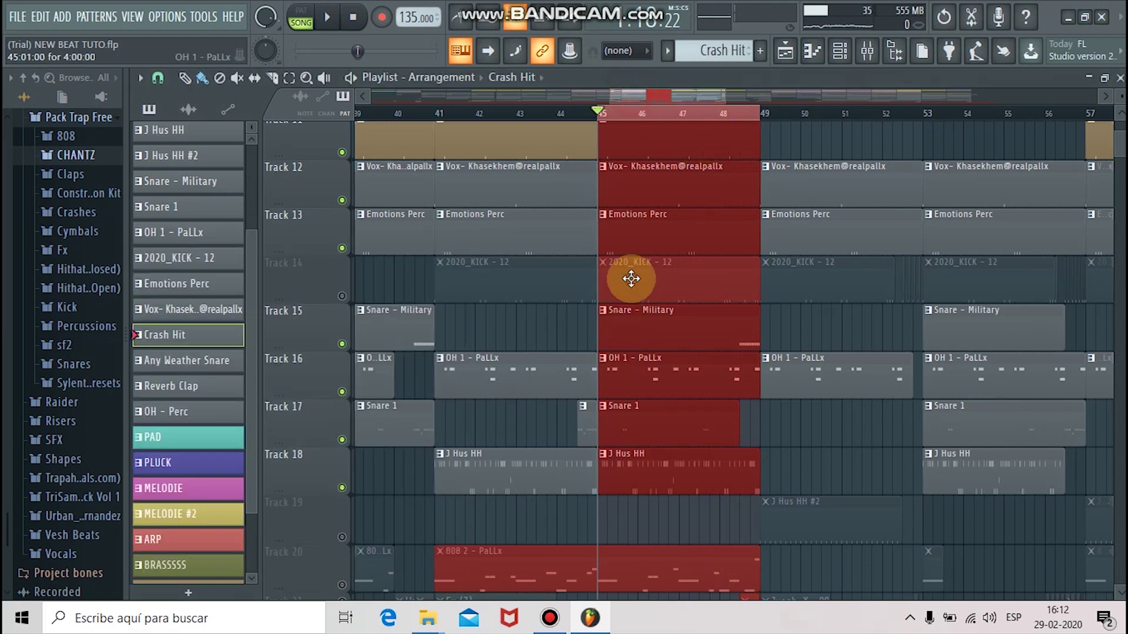
pyautogui.click(342, 297)
pyautogui.scroll(-5, 347, 369)
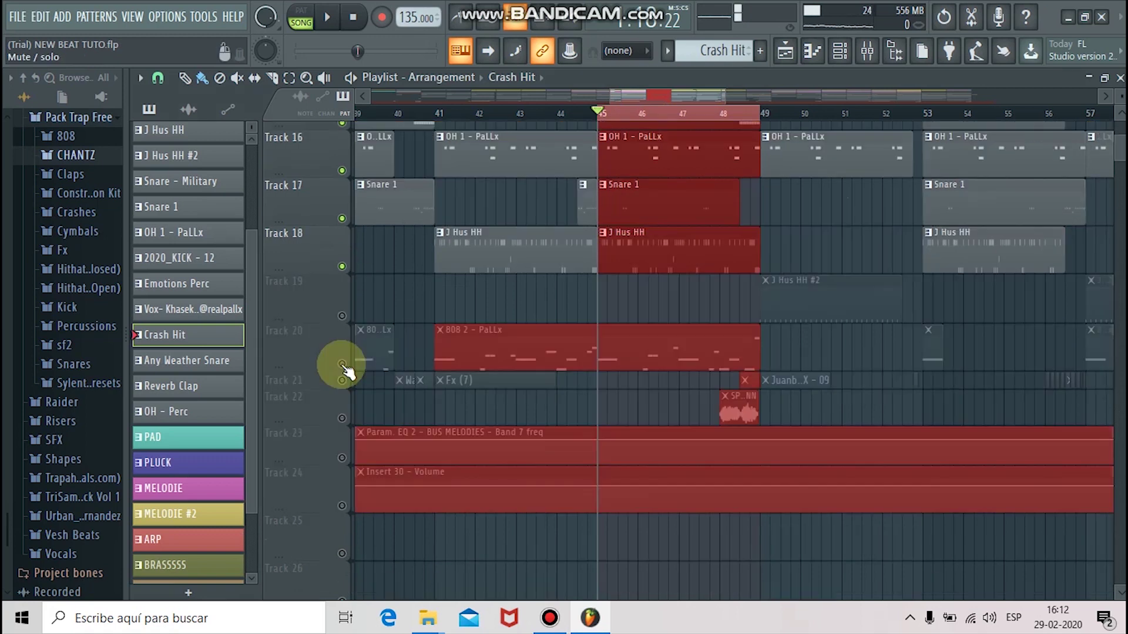
pyautogui.click(342, 363)
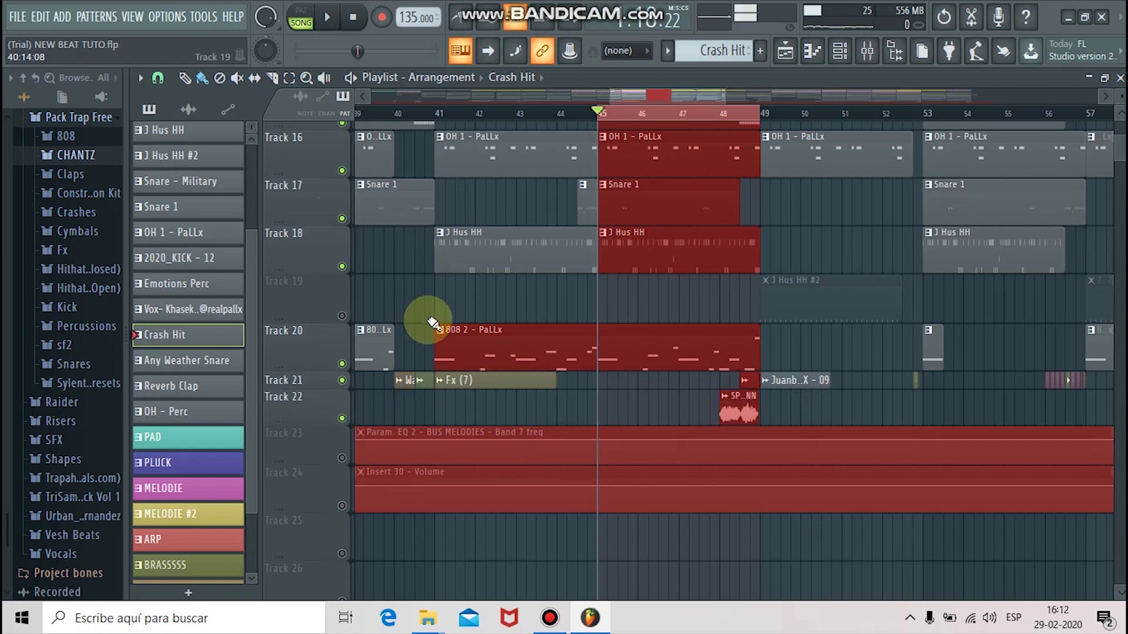
# Step: Play the selected bars 45 to 48 with the kick, 808 and FX tracks added, look over the playing percussion tracks, then stop playback
pyautogui.click(867, 51)
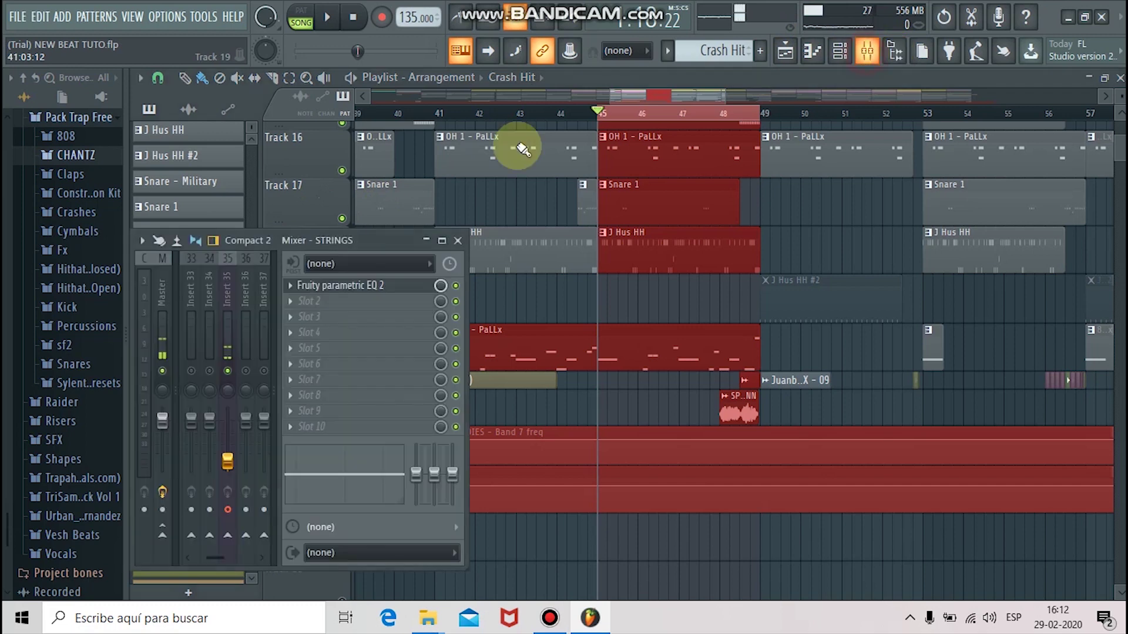
pyautogui.click(235, 361)
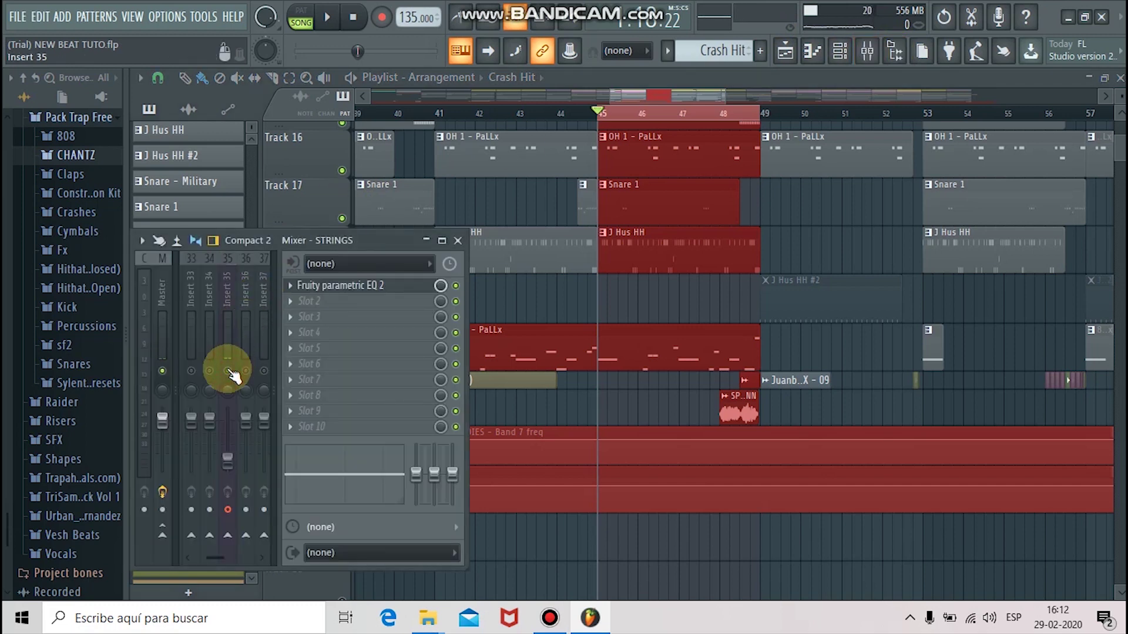
pyautogui.press('space')
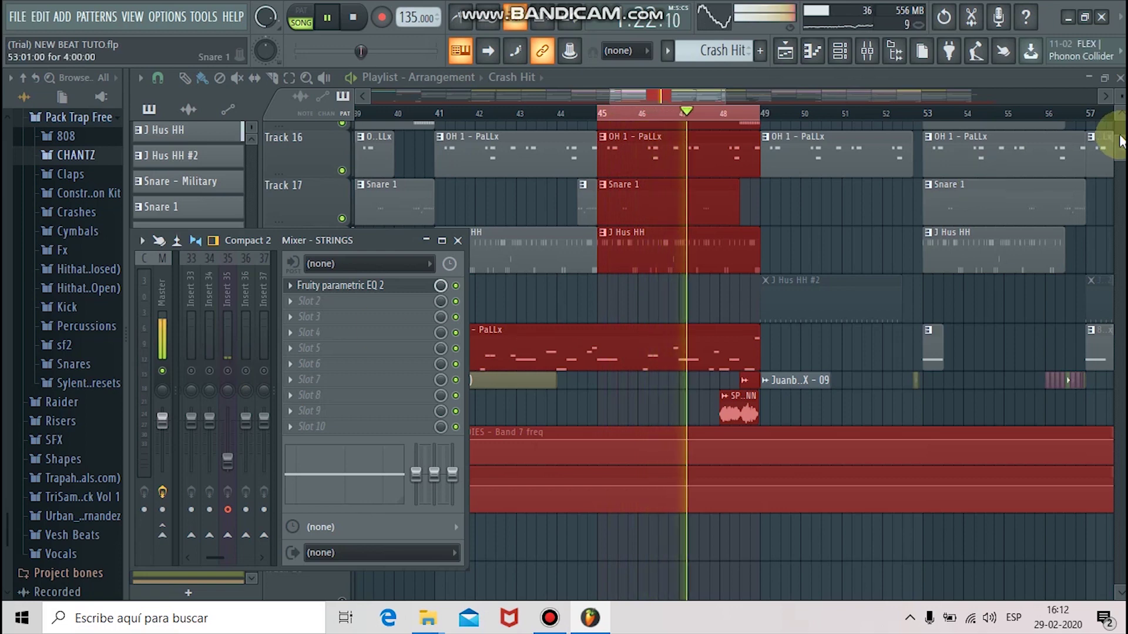
pyautogui.moveTo(1121, 141); pyautogui.dragTo(1121, 126)
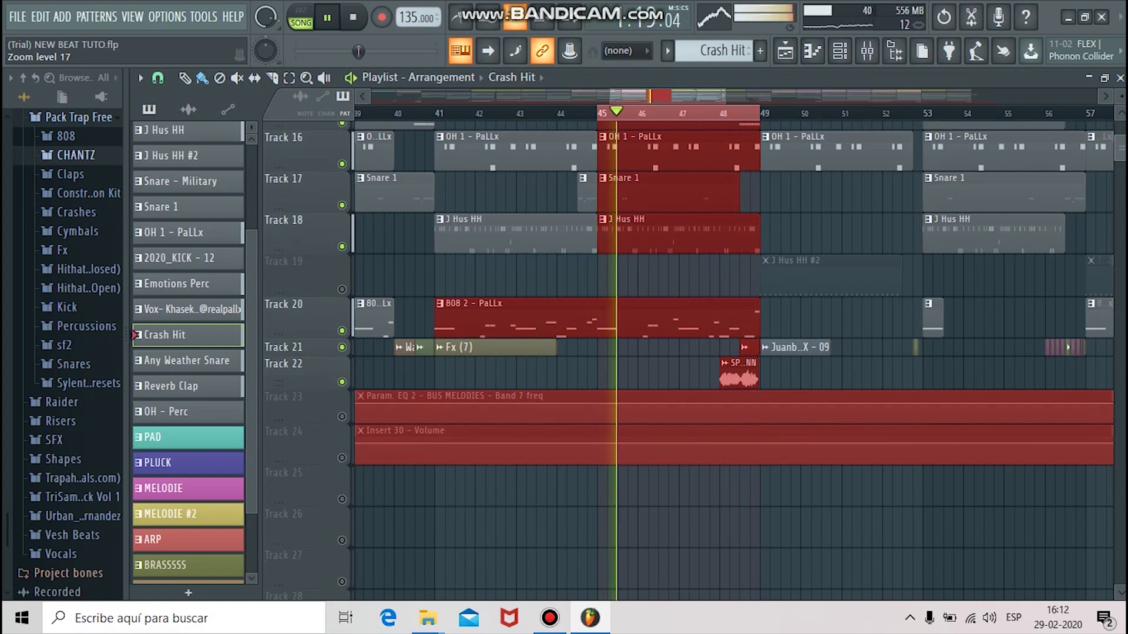
pyautogui.scroll(7, 1121, 135)
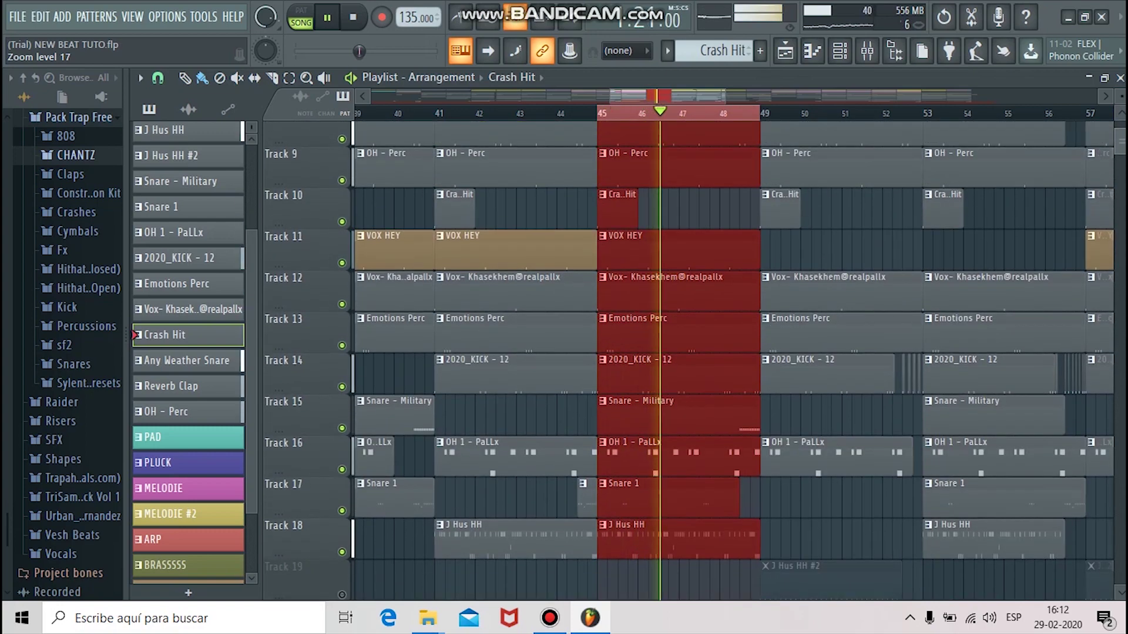
pyautogui.scroll(-4, 688, 359)
pyautogui.scroll(-1, 688, 358)
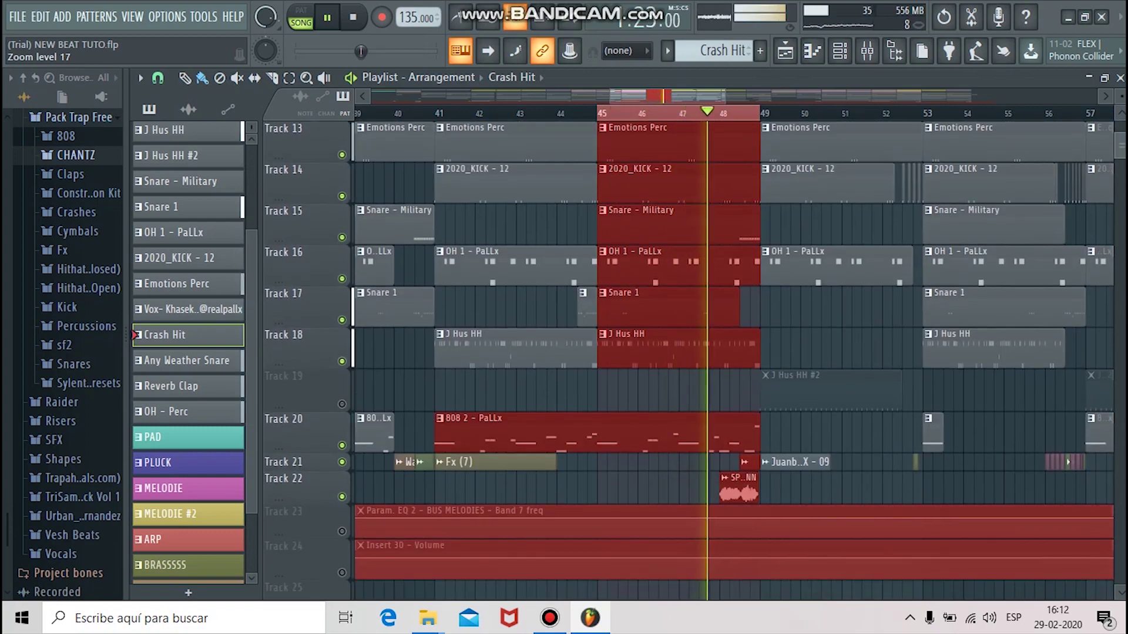
pyautogui.press('space')
# Step: Hide the mixer and look over the song arrangement in the playlist from bar 1 onward
pyautogui.press('F9')
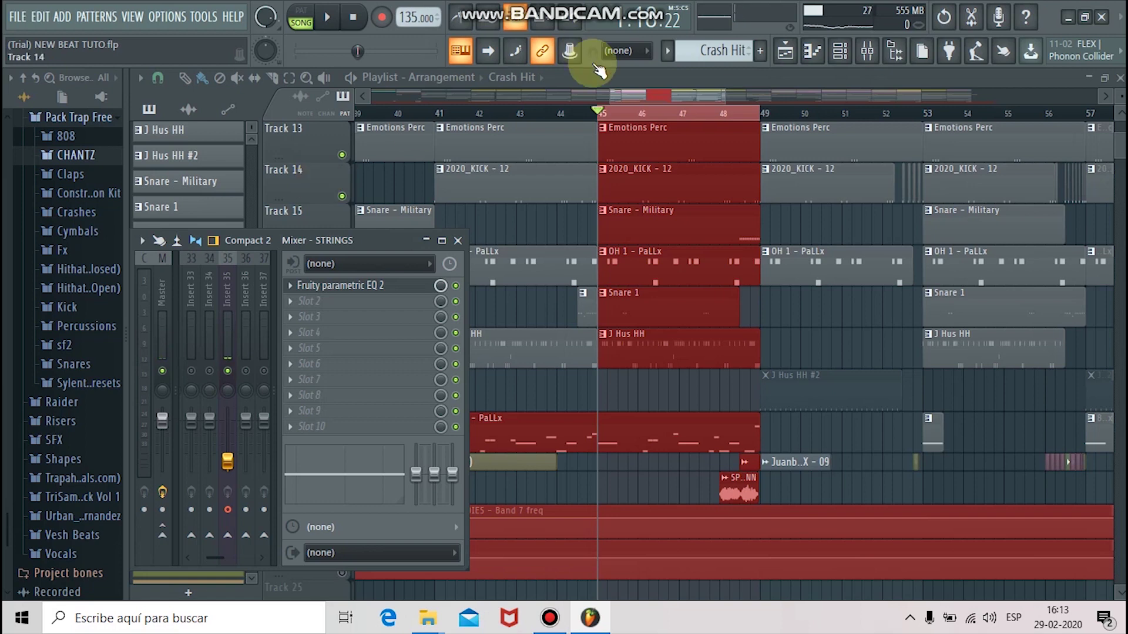
pyautogui.moveTo(611, 99); pyautogui.dragTo(308, 121)
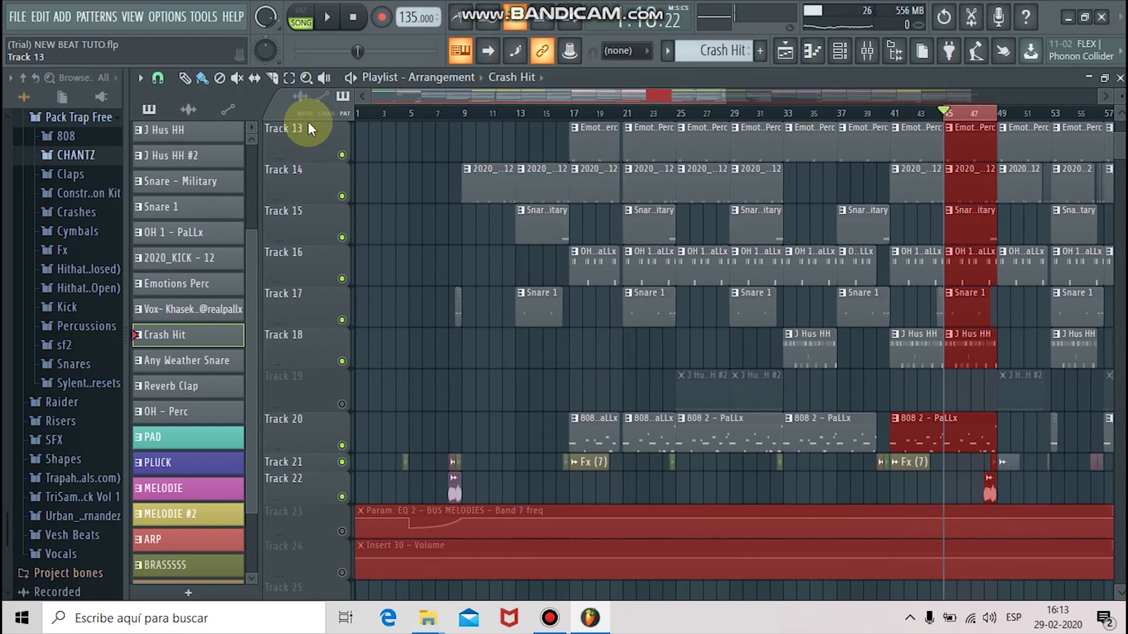
pyautogui.moveTo(727, 90); pyautogui.dragTo(821, 98)
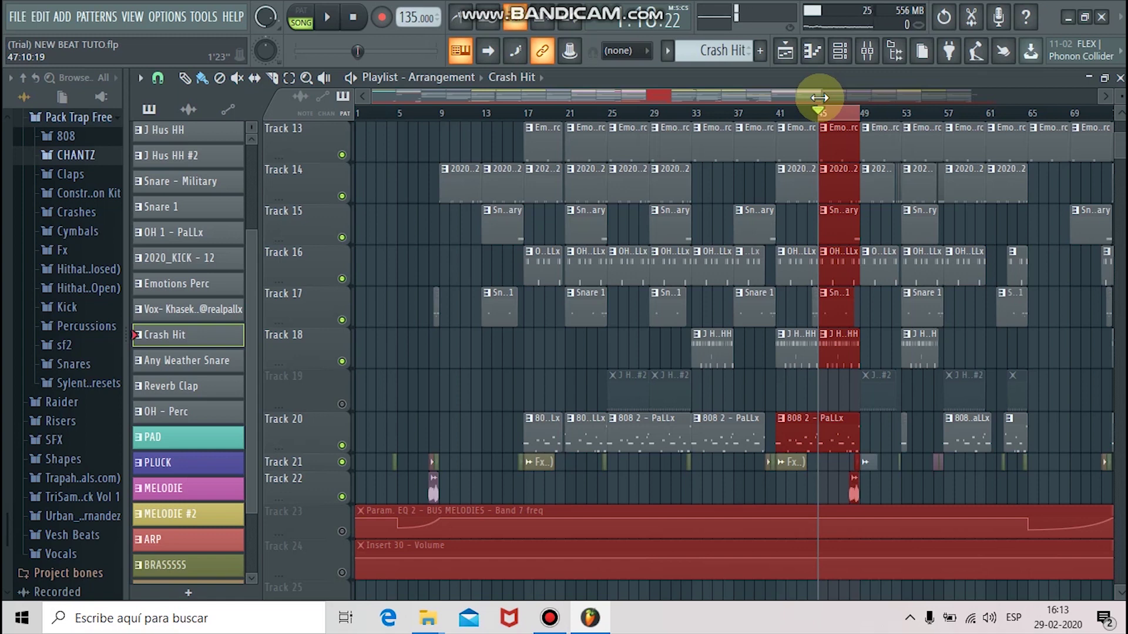
pyautogui.moveTo(817, 96); pyautogui.dragTo(782, 99)
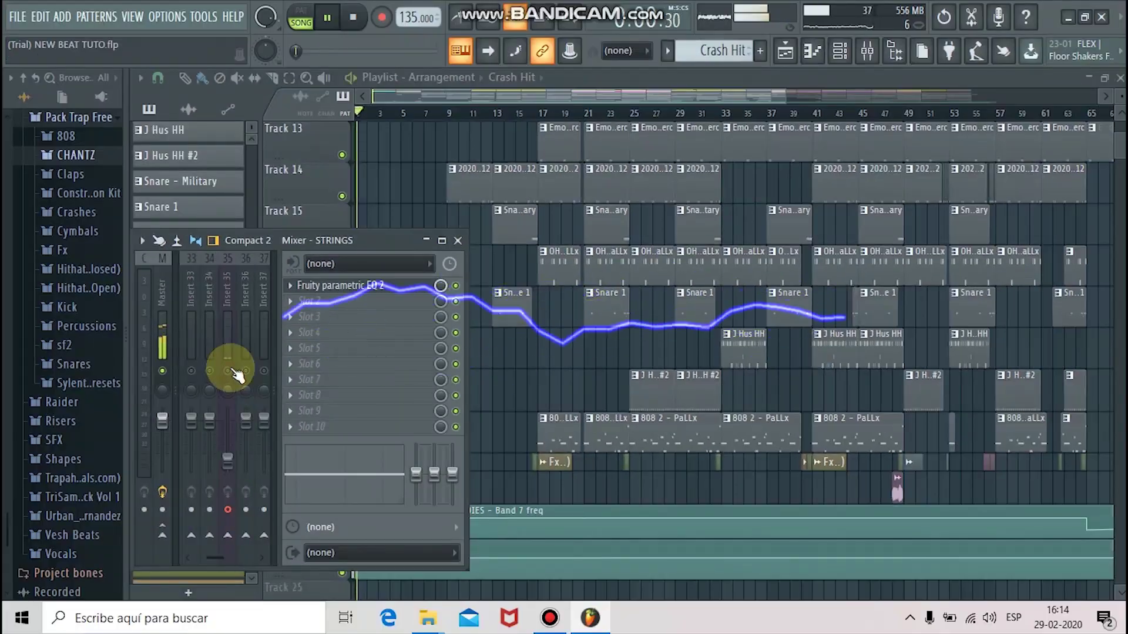
# Step: Follow the full song's playback on the melodic tracks from bar 33 through bars 41 to 48
pyautogui.click(593, 96)
pyautogui.moveTo(1120, 146); pyautogui.dragTo(1120, 135)
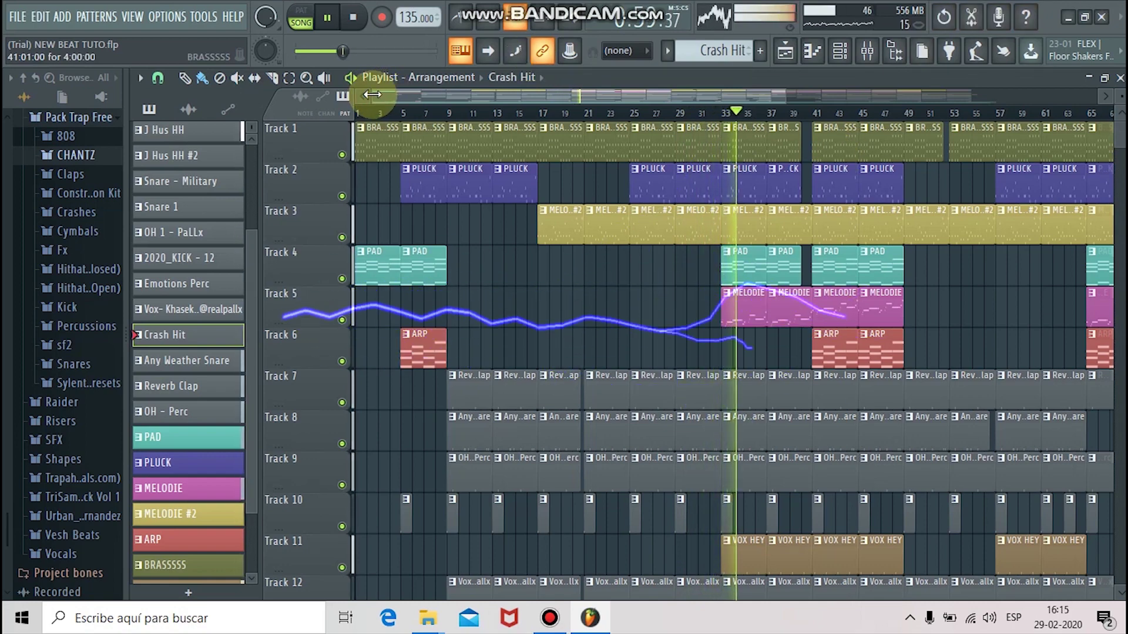
pyautogui.moveTo(372, 94); pyautogui.dragTo(568, 94)
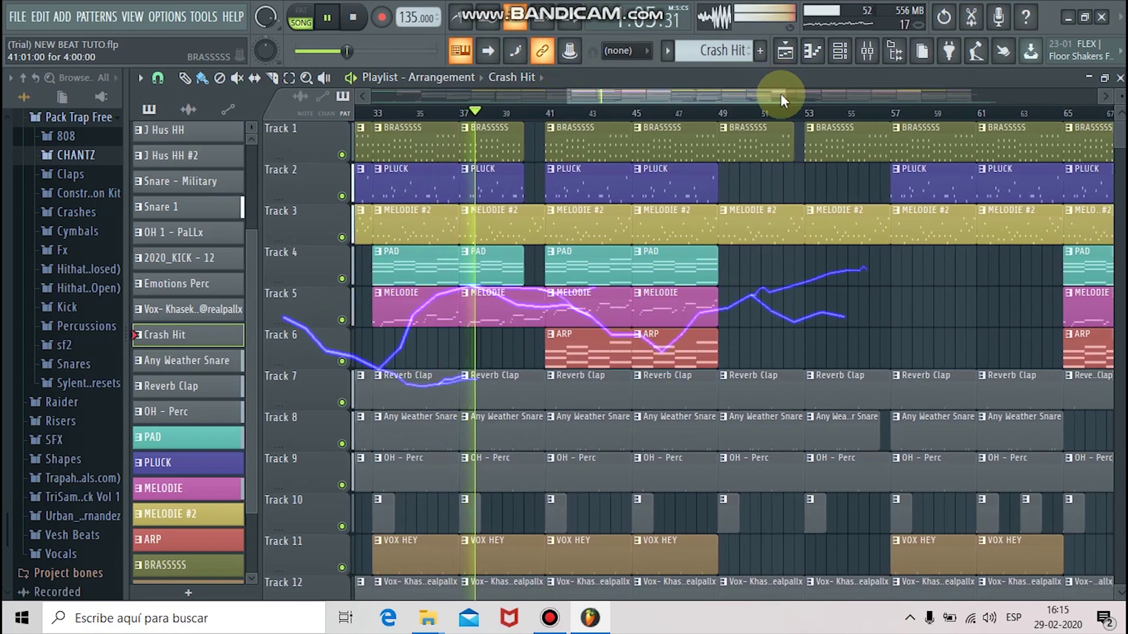
pyautogui.moveTo(781, 94); pyautogui.dragTo(672, 106)
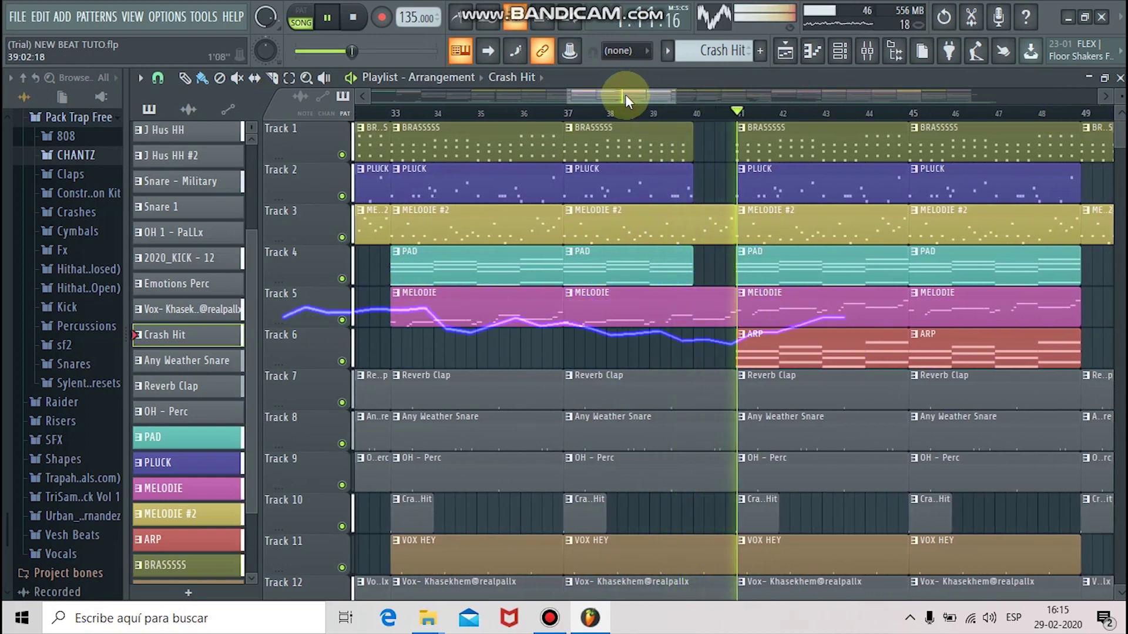
pyautogui.moveTo(625, 92); pyautogui.dragTo(682, 93)
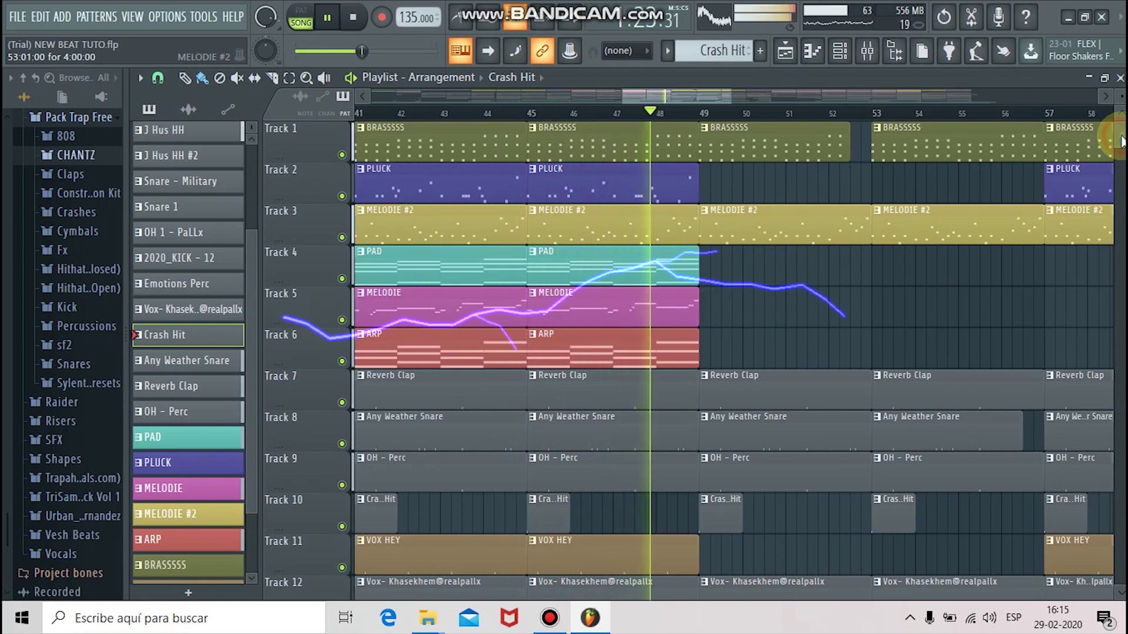
# Step: Follow the percussion, 808 and FX tracks in playback through bars 49 to 69, and set the main volume to 99%
pyautogui.scroll(-6, 1122, 147)
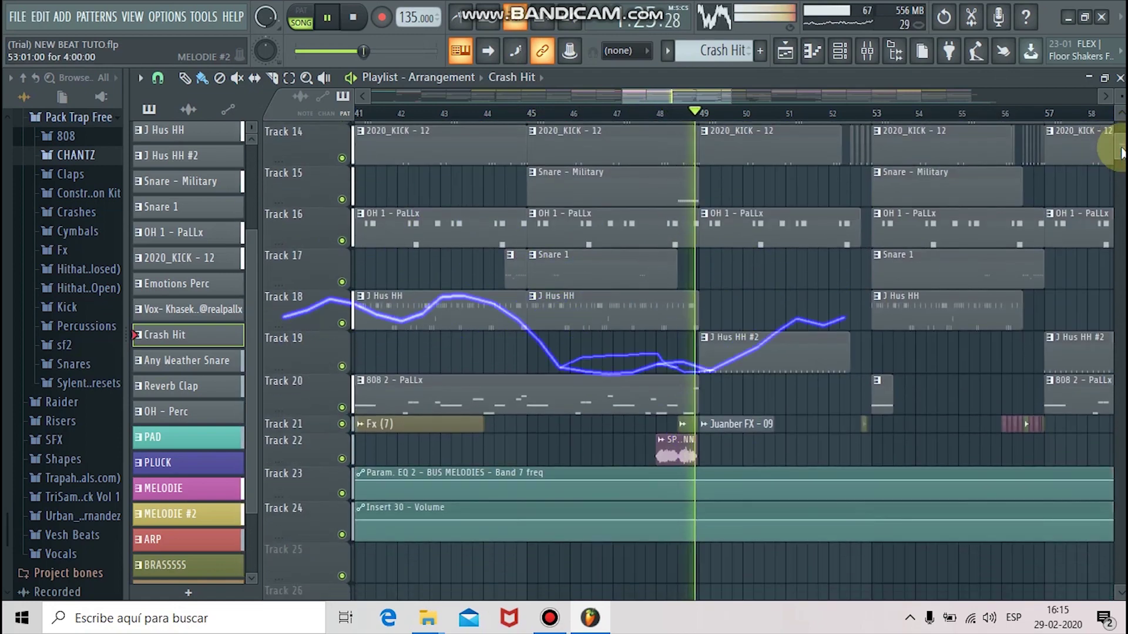
pyautogui.scroll(3, 1122, 152)
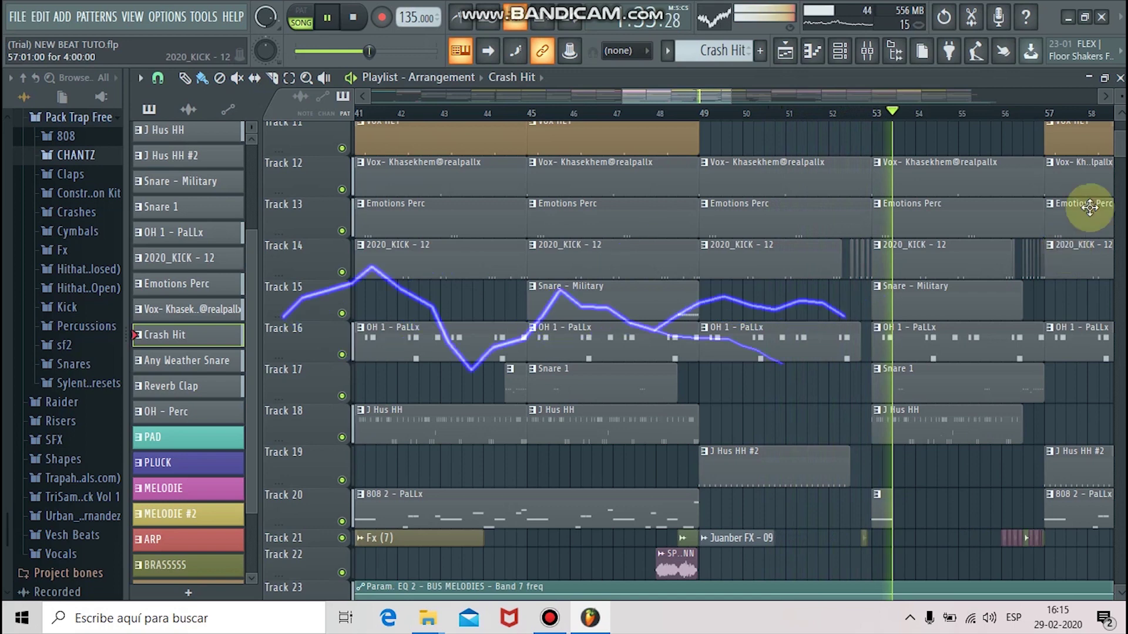
pyautogui.moveTo(679, 96); pyautogui.dragTo(705, 96)
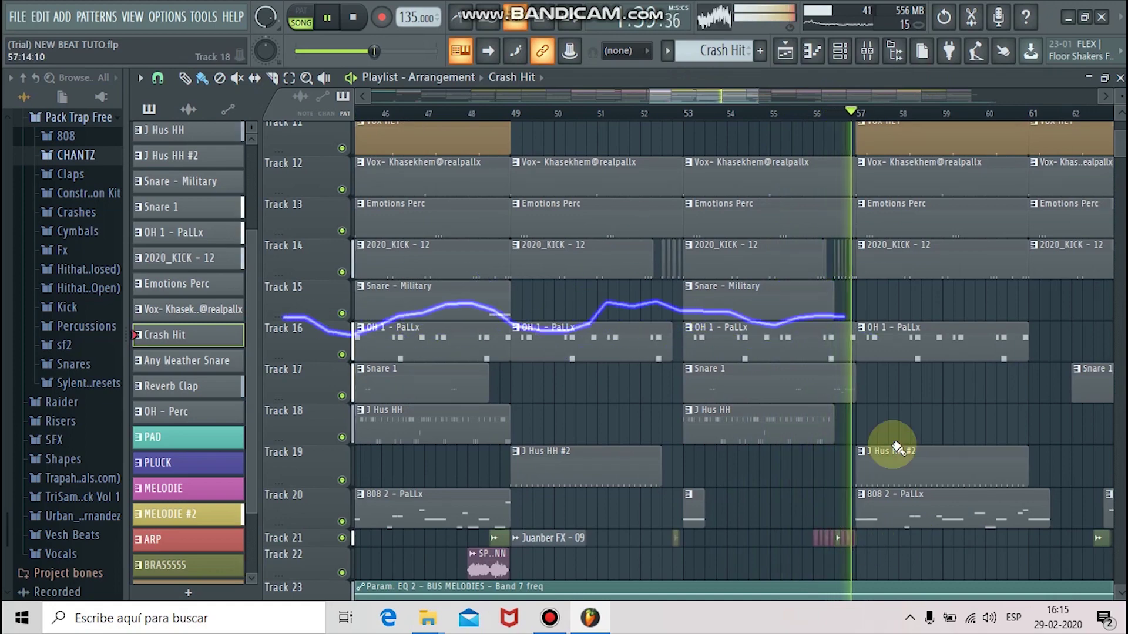
pyautogui.moveTo(689, 96); pyautogui.dragTo(753, 91)
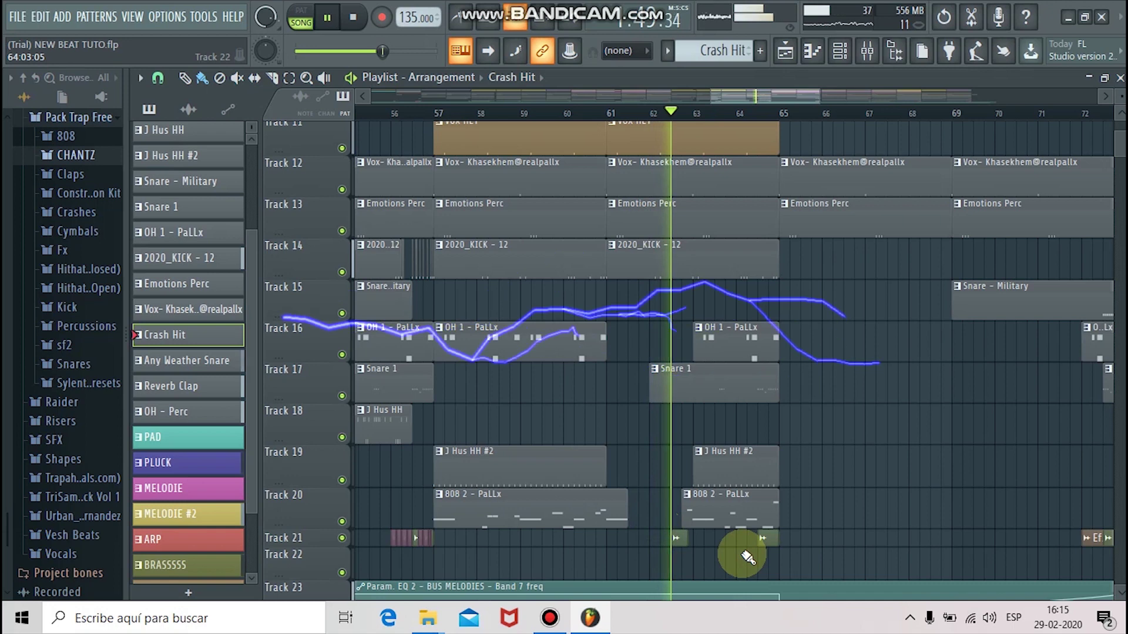
pyautogui.moveTo(755, 96); pyautogui.dragTo(778, 99)
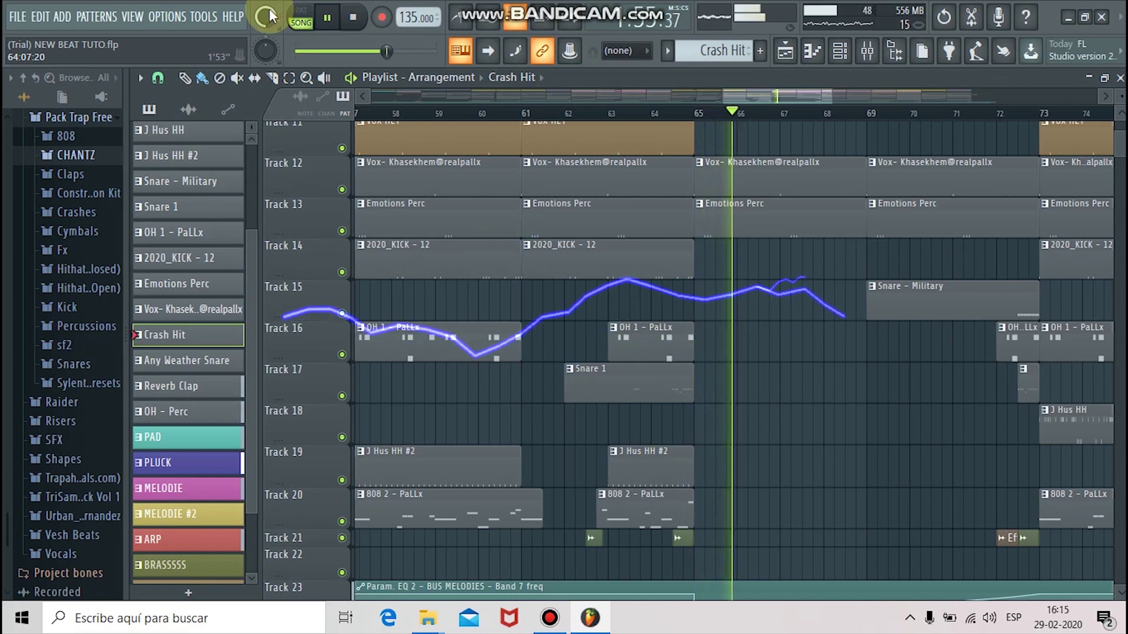
pyautogui.moveTo(386, 51); pyautogui.dragTo(391, 51)
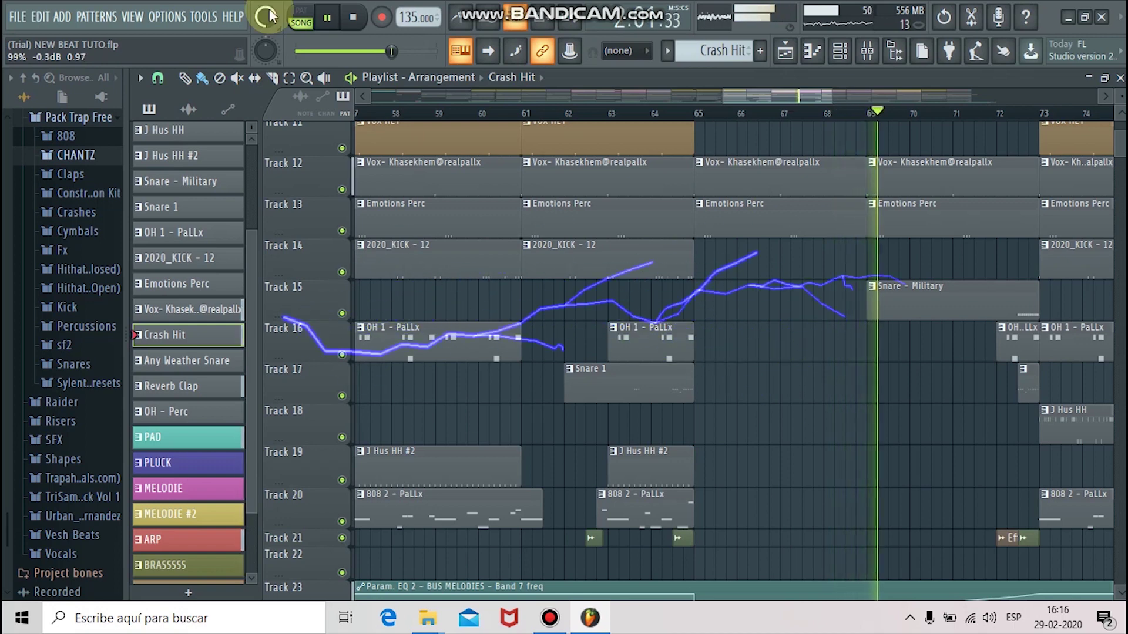